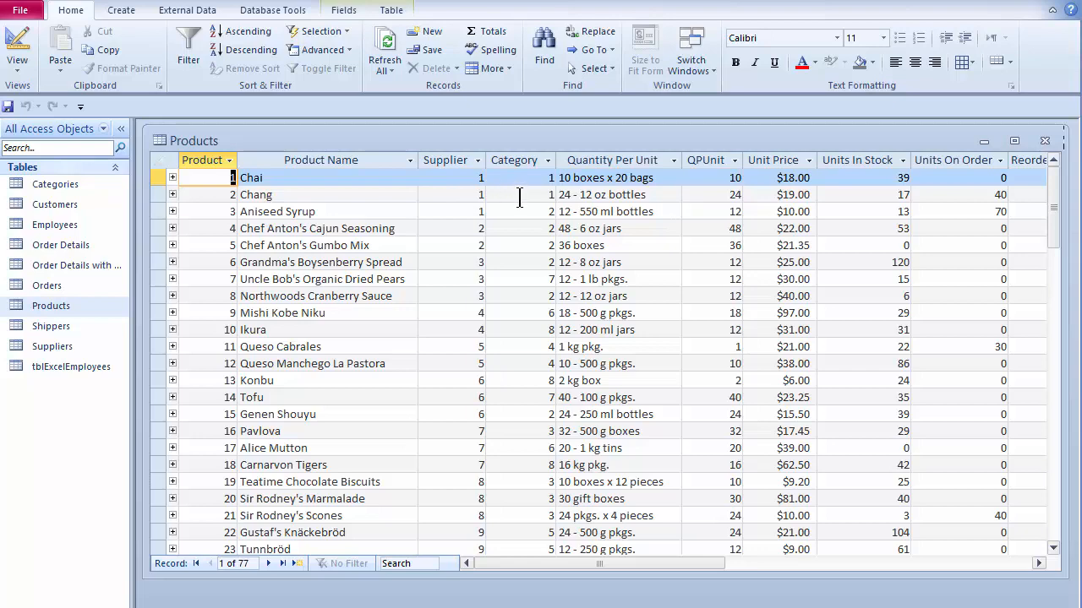
- Open the Products table in Design view and set the SupplierID field's lookup display control to Combo Box
{"action": "left_click", "coordinate": [18, 46]}
{"action": "left_click", "coordinate": [242, 207]}
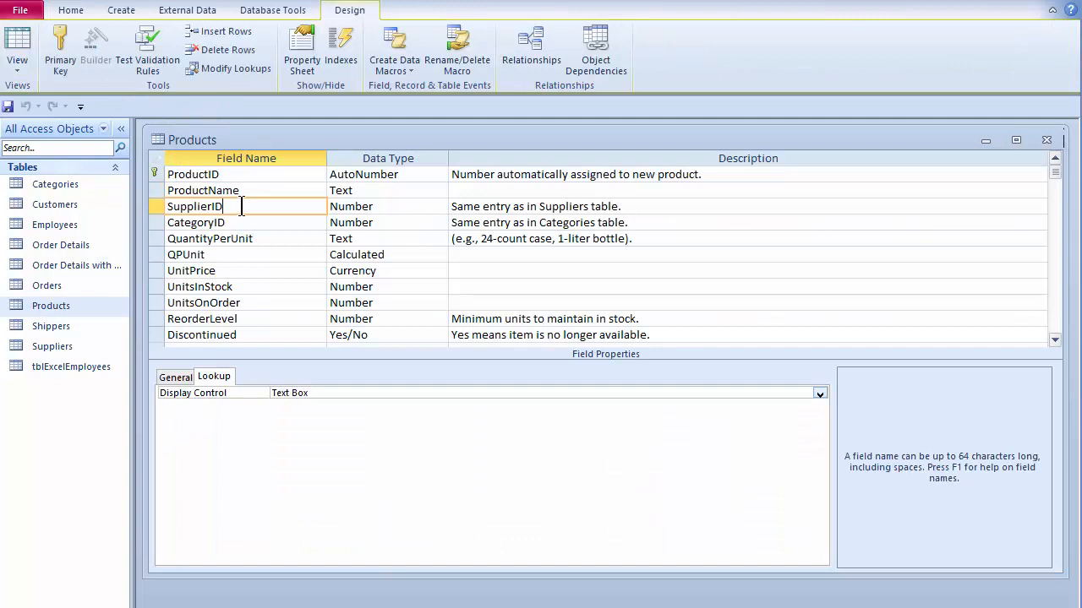
{"action": "left_click", "coordinate": [178, 378]}
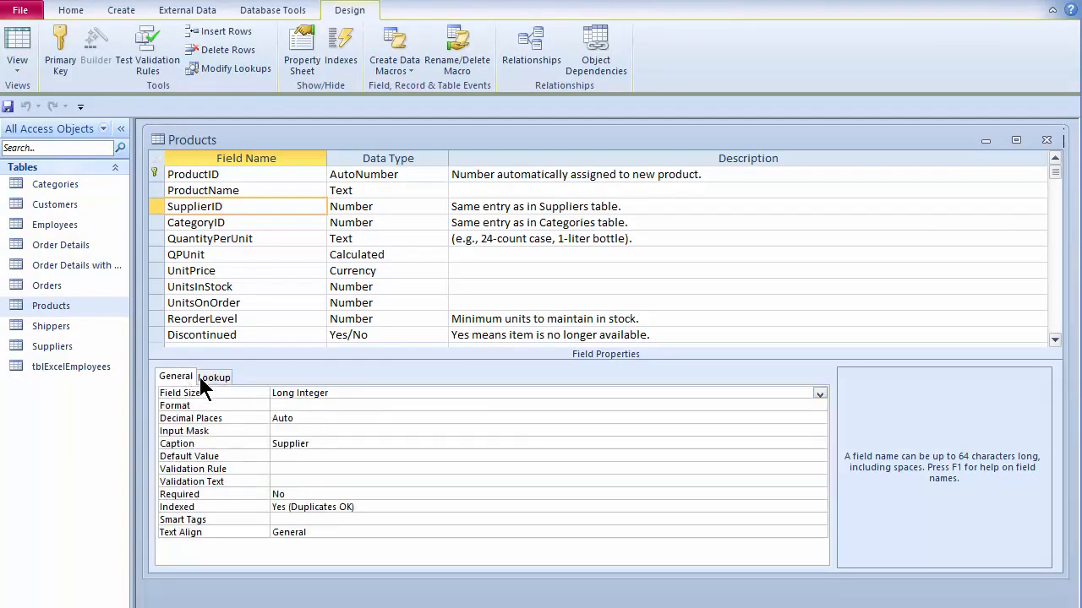
{"action": "left_click", "coordinate": [212, 379]}
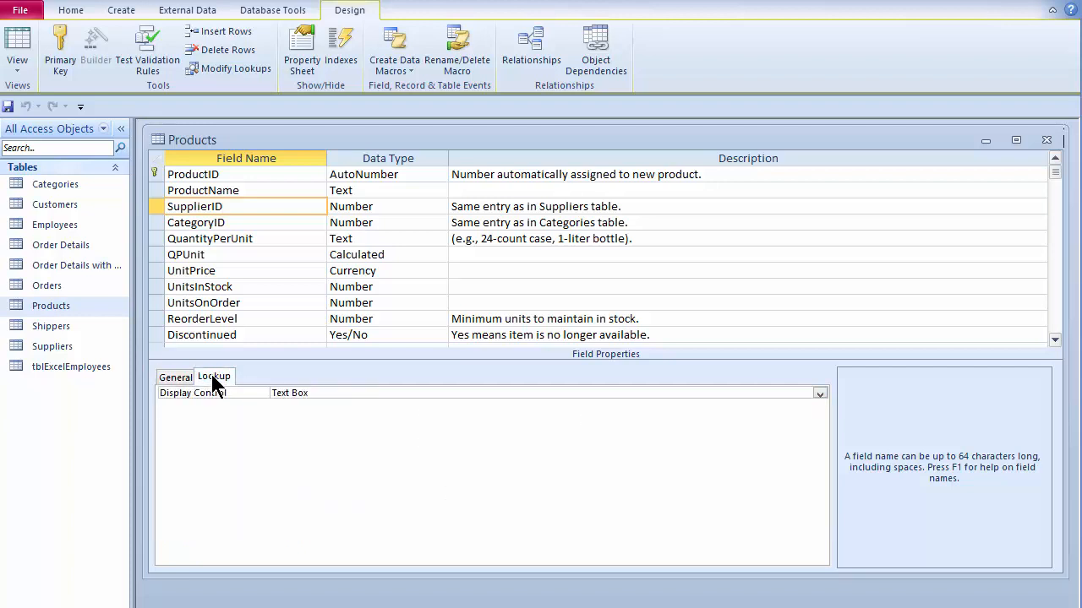
{"action": "left_click", "coordinate": [360, 394]}
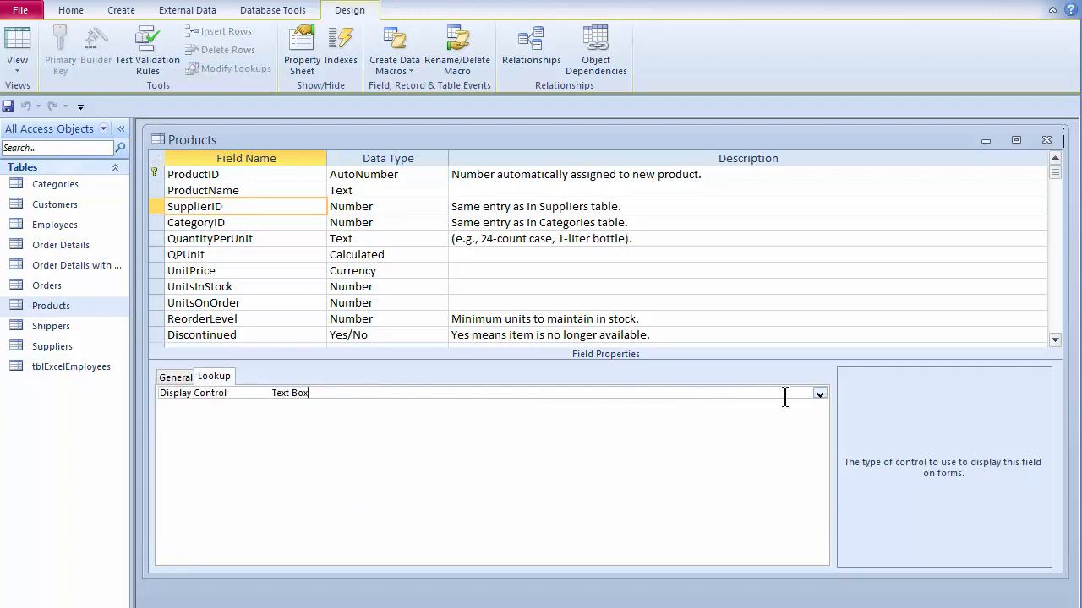
{"action": "left_click", "coordinate": [818, 394]}
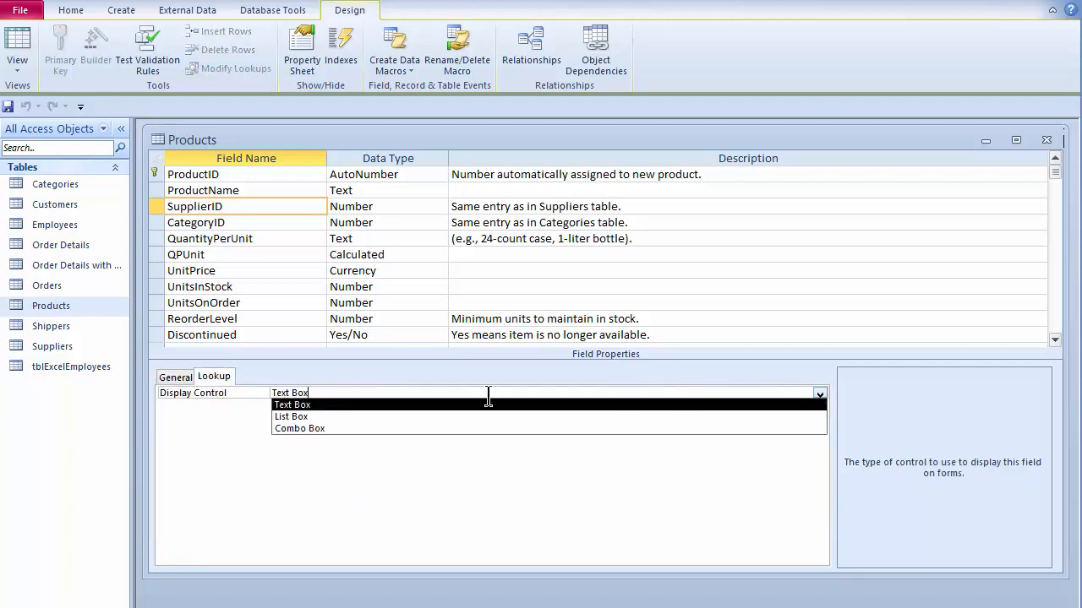
{"action": "left_click", "coordinate": [297, 429]}
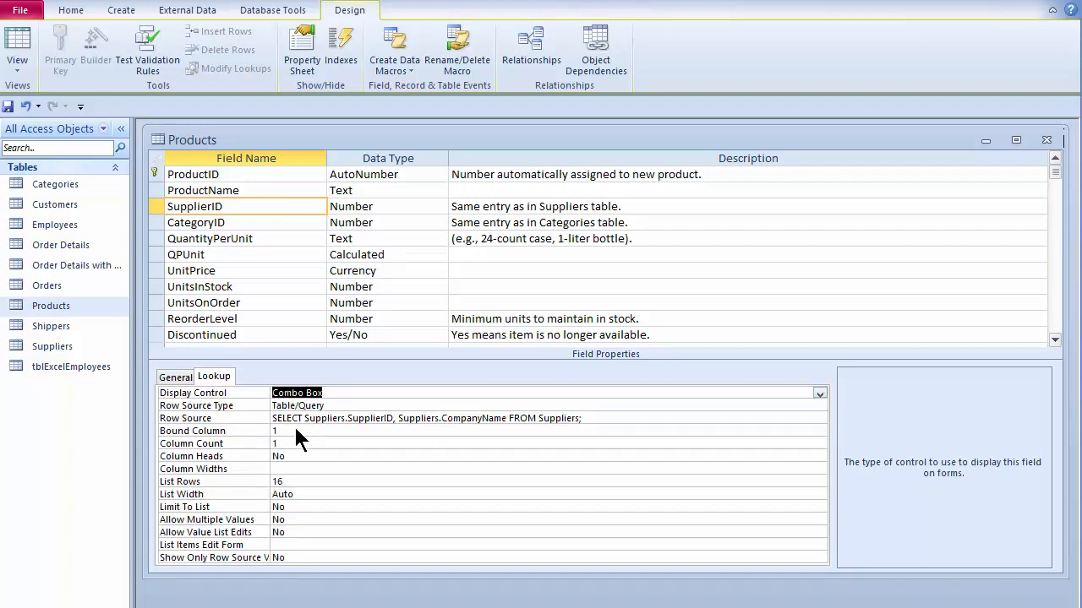
- Clear SupplierID's existing Row Source and start a new Query Builder query based on the Suppliers table
{"action": "left_click_drag", "start_coordinate": [602, 419], "coordinate": [154, 418]}
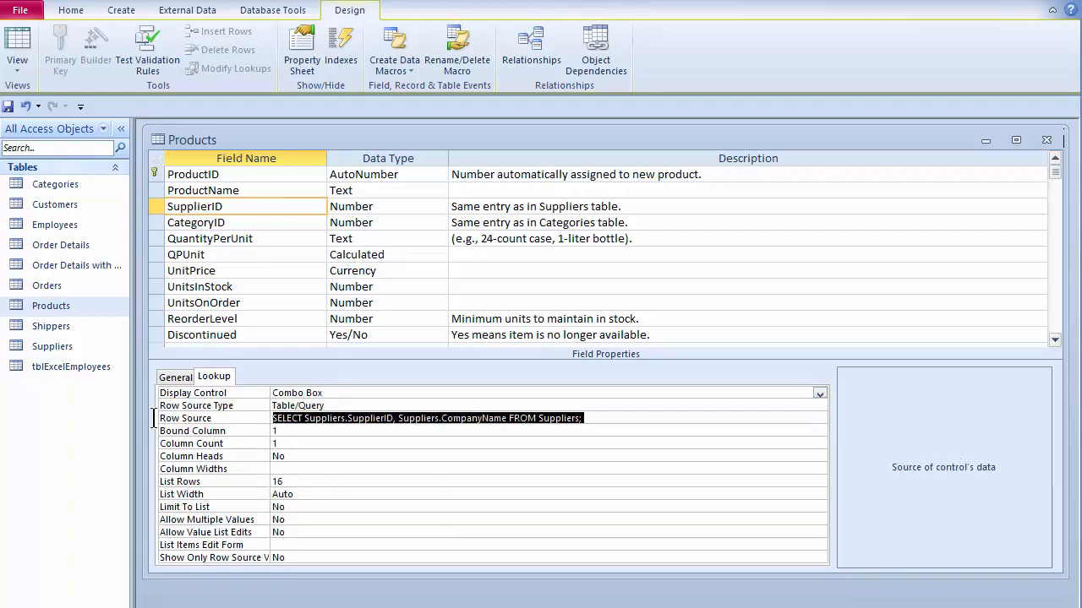
{"action": "key", "text": "Delete"}
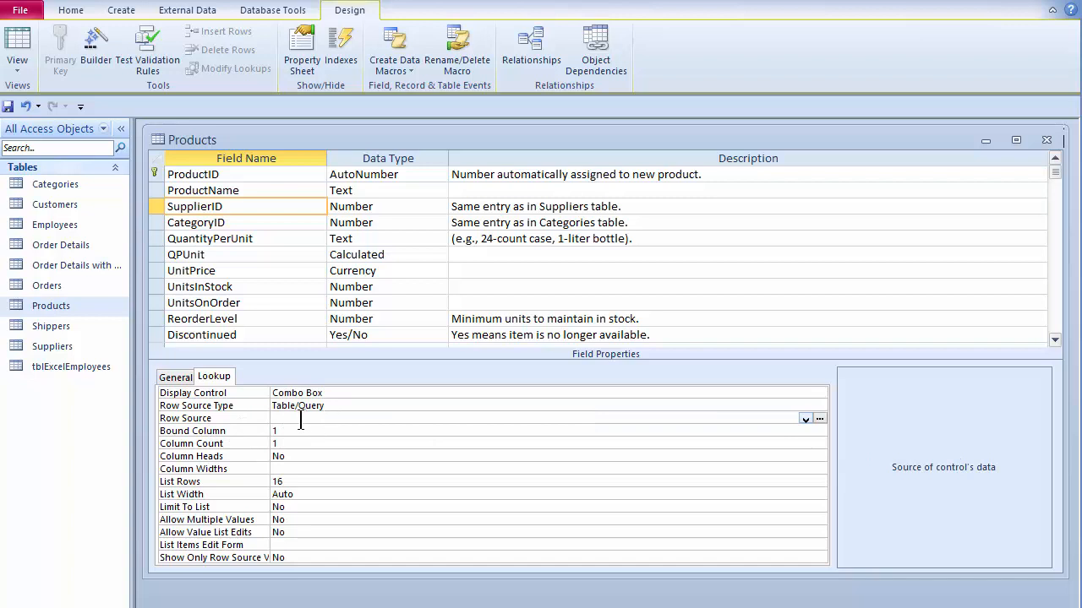
{"action": "left_click", "coordinate": [819, 419]}
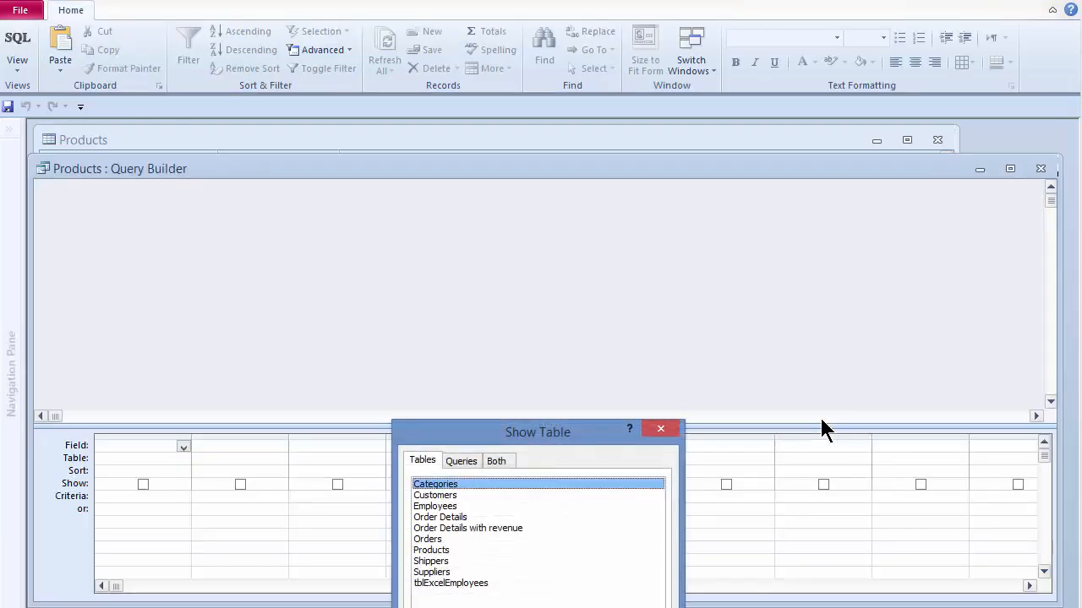
{"action": "left_click_drag", "start_coordinate": [524, 431], "coordinate": [594, 342]}
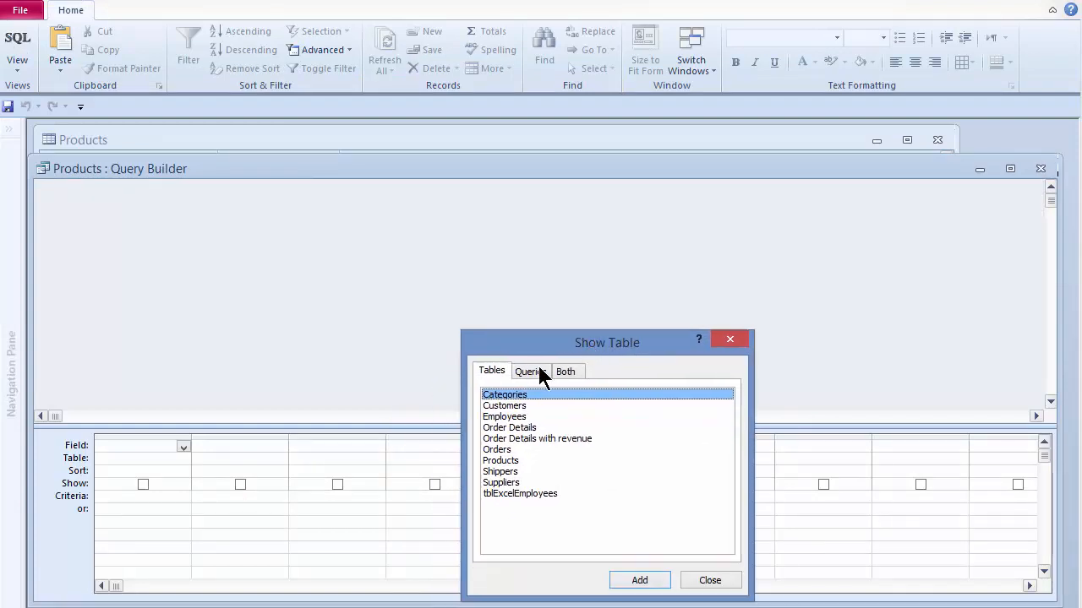
{"action": "left_click", "coordinate": [504, 482]}
{"action": "left_click", "coordinate": [637, 581]}
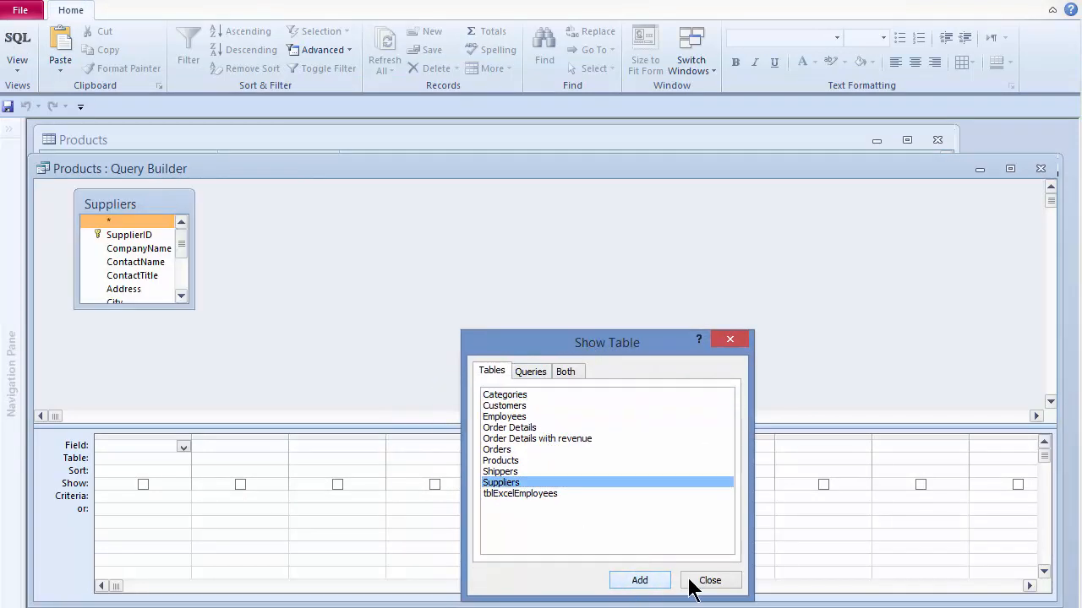
{"action": "left_click", "coordinate": [701, 583]}
- Add the SupplierID and CompanyName fields to the query and save it as the Row Source
{"action": "left_click_drag", "start_coordinate": [194, 308], "coordinate": [206, 372]}
{"action": "double_click", "coordinate": [132, 233]}
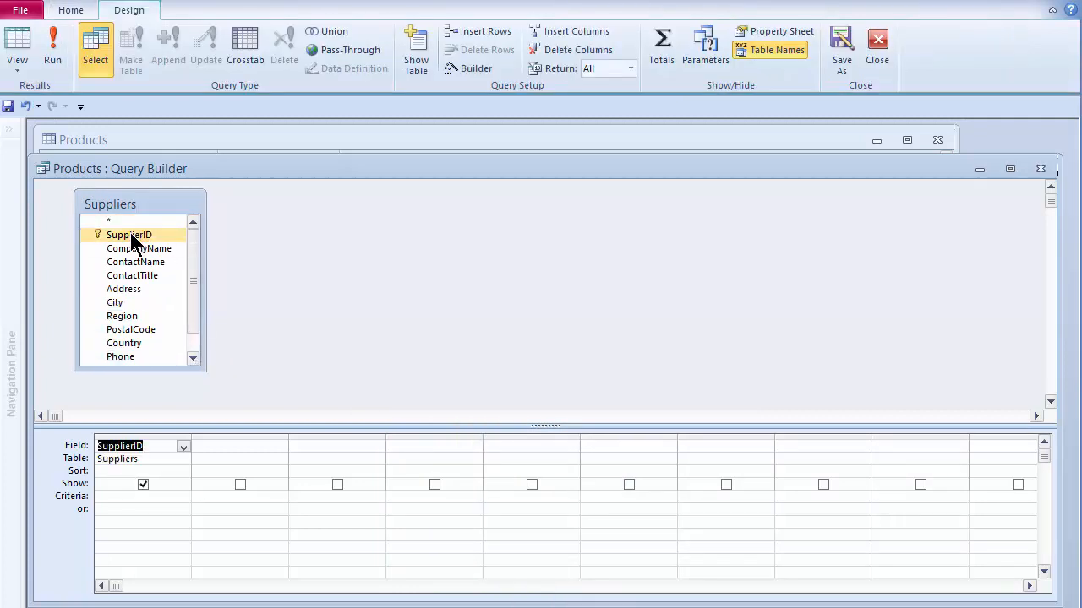
{"action": "double_click", "coordinate": [141, 249]}
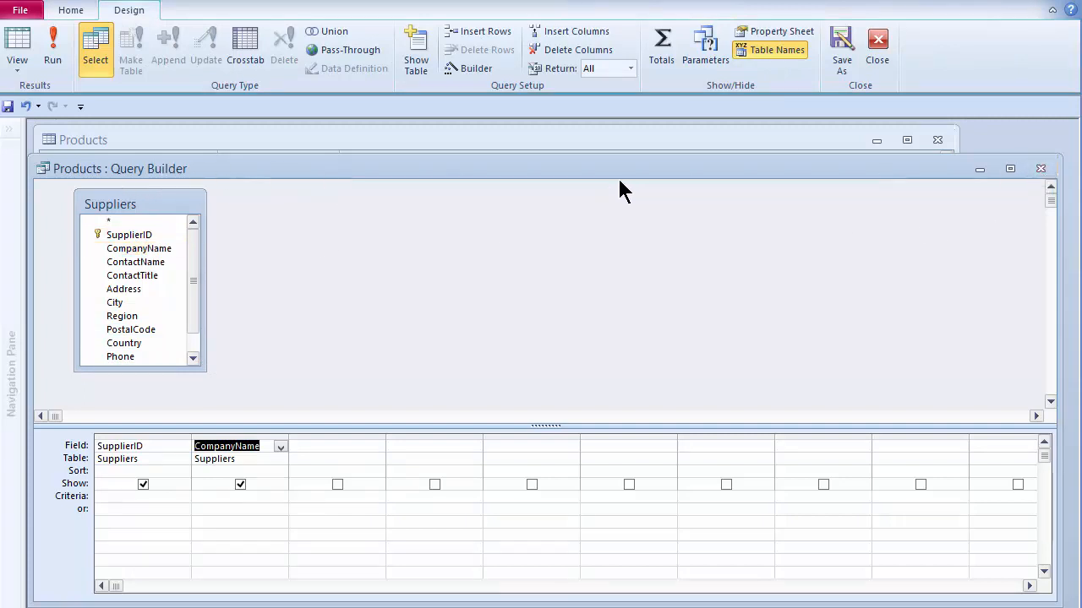
{"action": "left_click", "coordinate": [1040, 169]}
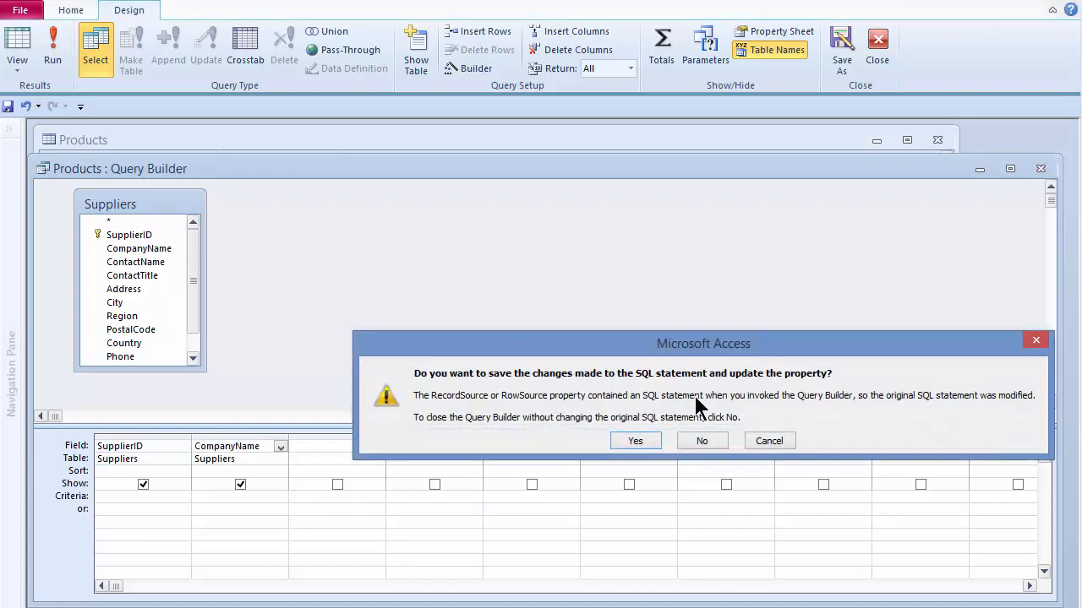
{"action": "left_click", "coordinate": [639, 439]}
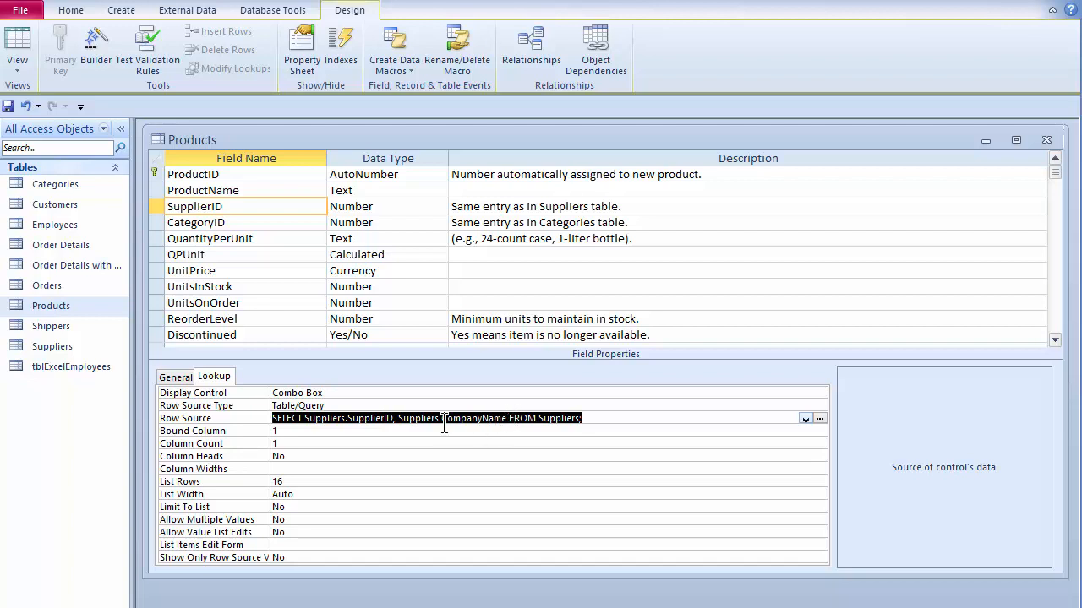
- Save the Products table and check the Supplier drop-down list for Aniseed Syrup in Datasheet view
{"action": "left_click", "coordinate": [17, 42]}
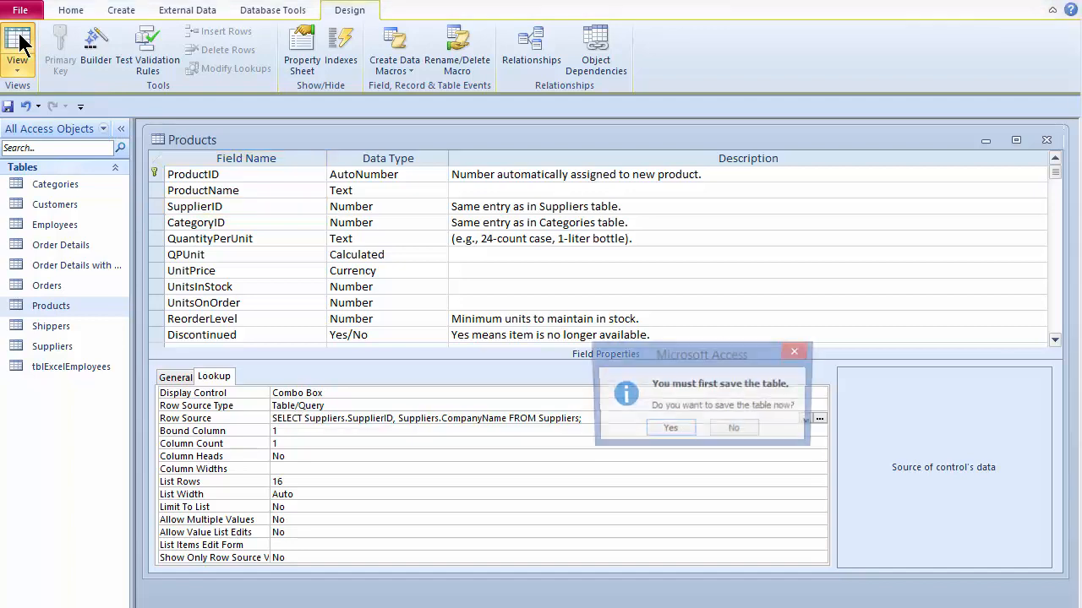
{"action": "left_click", "coordinate": [668, 431]}
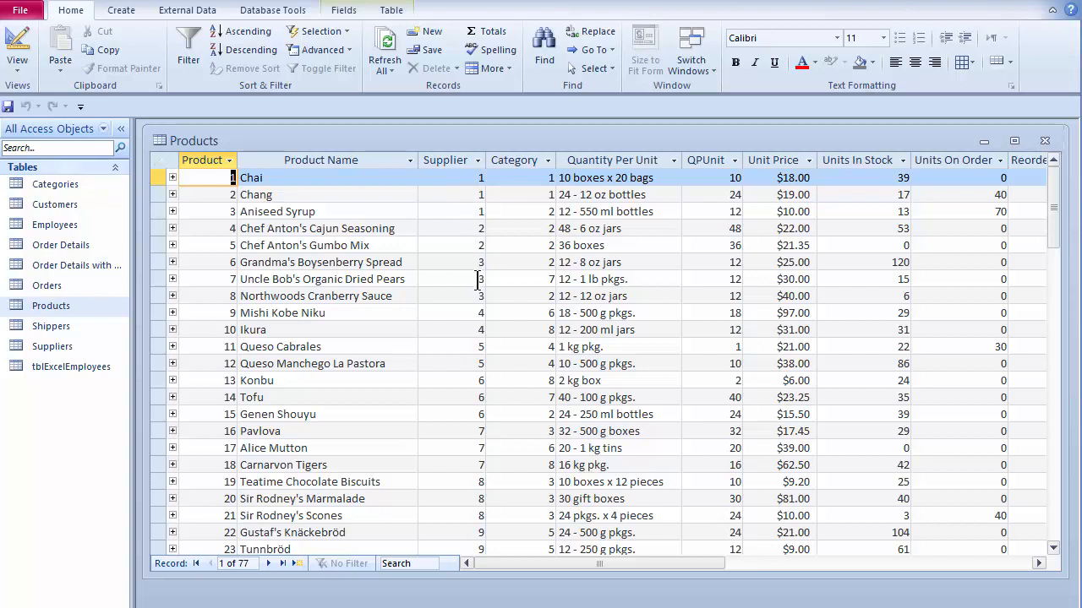
{"action": "left_click", "coordinate": [464, 211]}
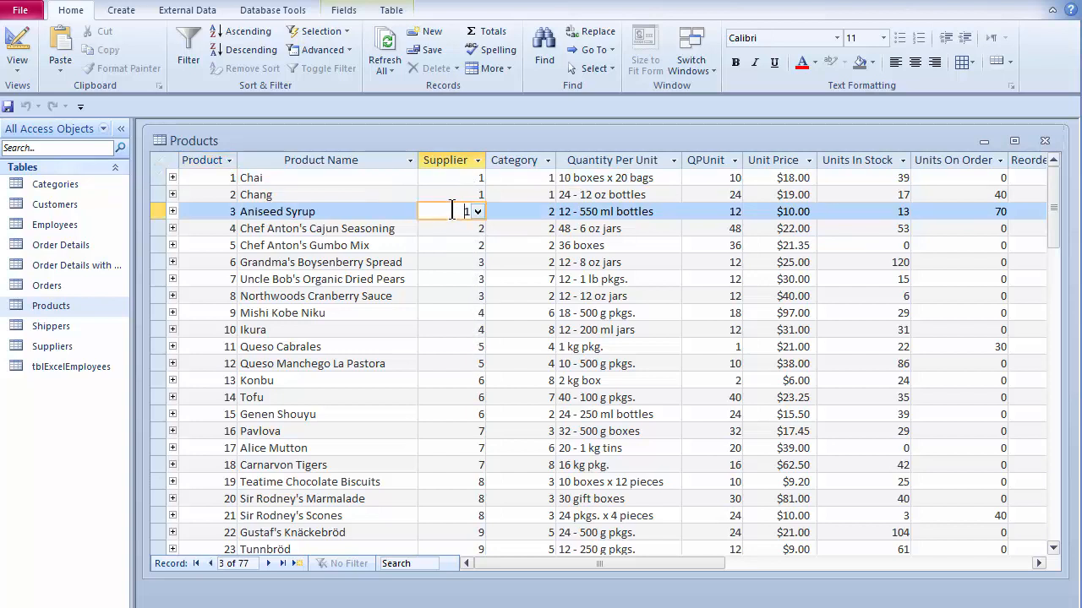
{"action": "left_click", "coordinate": [476, 212]}
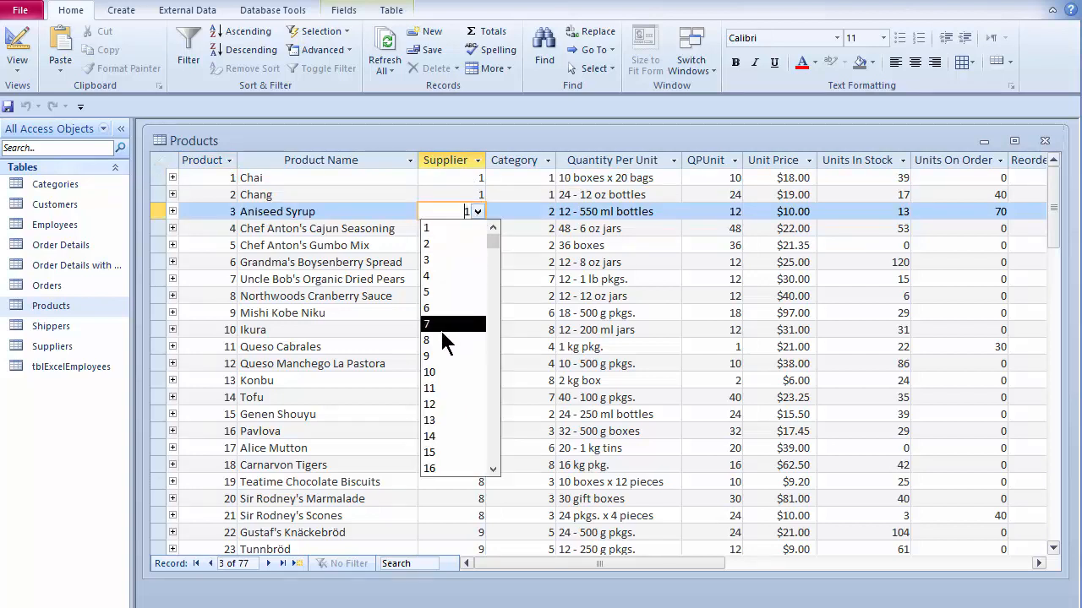
{"action": "left_click", "coordinate": [480, 211]}
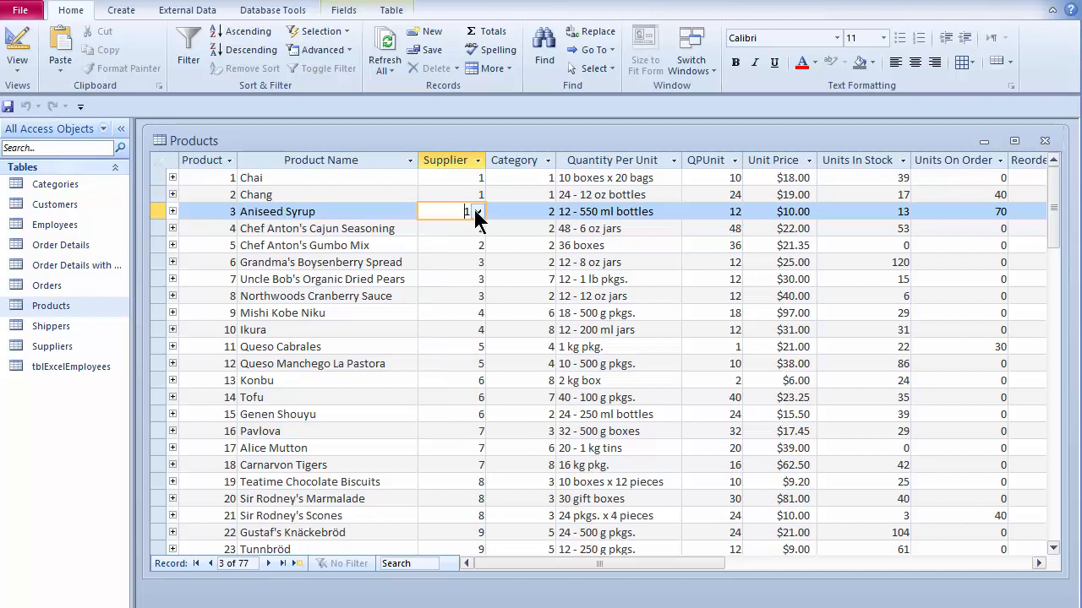
{"action": "left_click", "coordinate": [477, 213]}
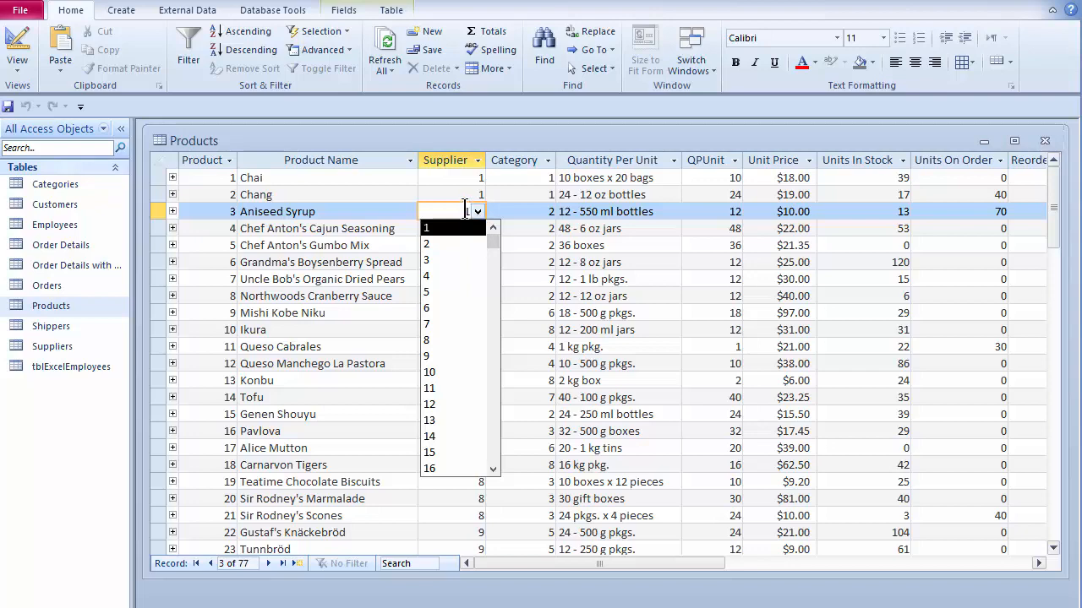
- Return to Design view and examine SupplierID's Row Source statement and its fields in the Query Builder
{"action": "left_click", "coordinate": [15, 38]}
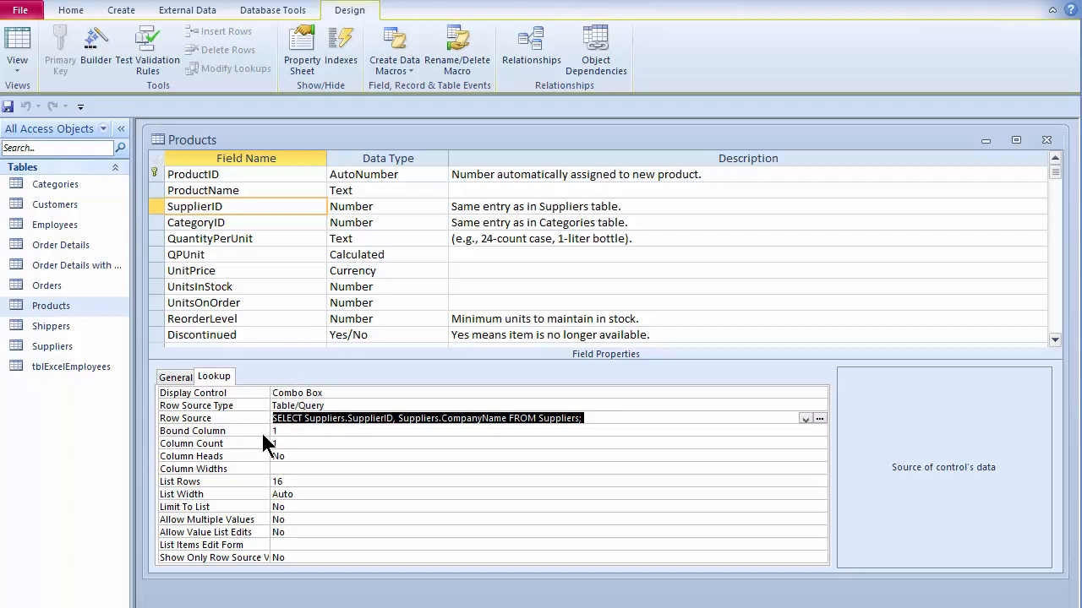
{"action": "left_click", "coordinate": [632, 418]}
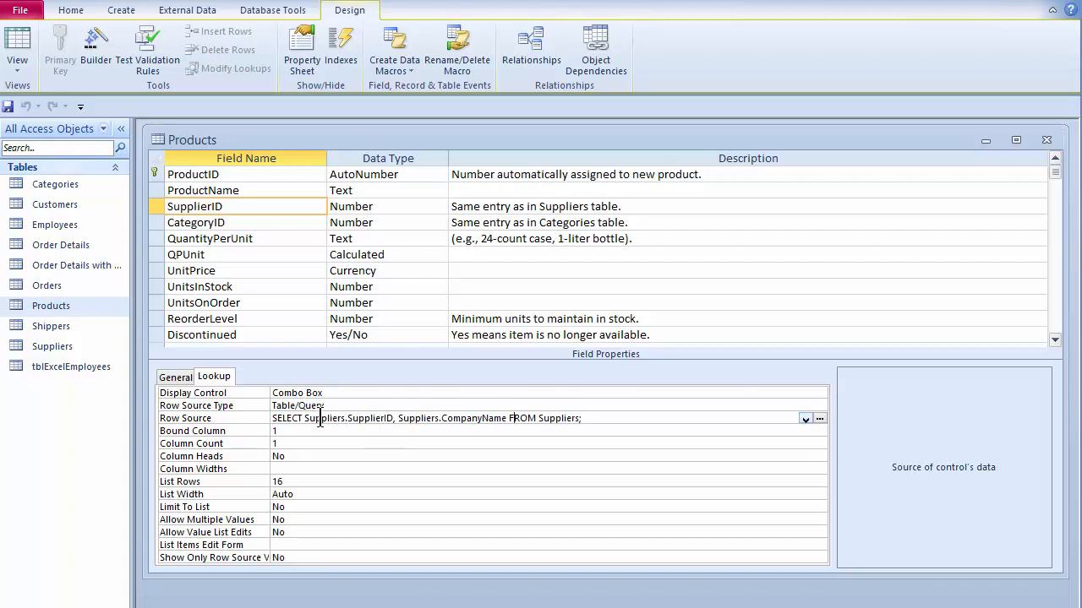
{"action": "left_click", "coordinate": [411, 420]}
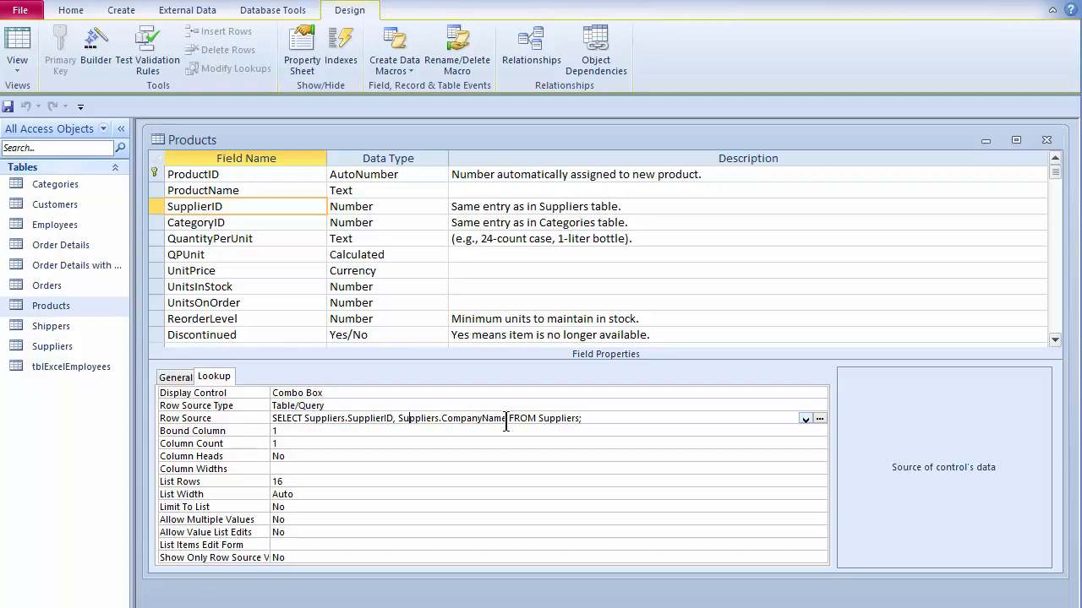
{"action": "left_click", "coordinate": [819, 418]}
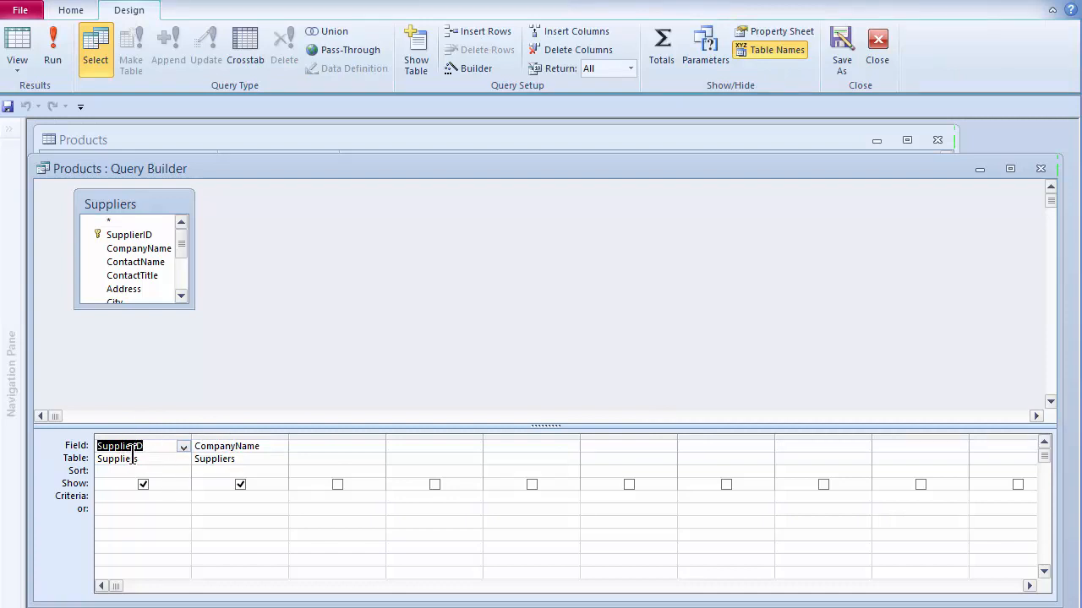
{"action": "left_click", "coordinate": [1041, 170]}
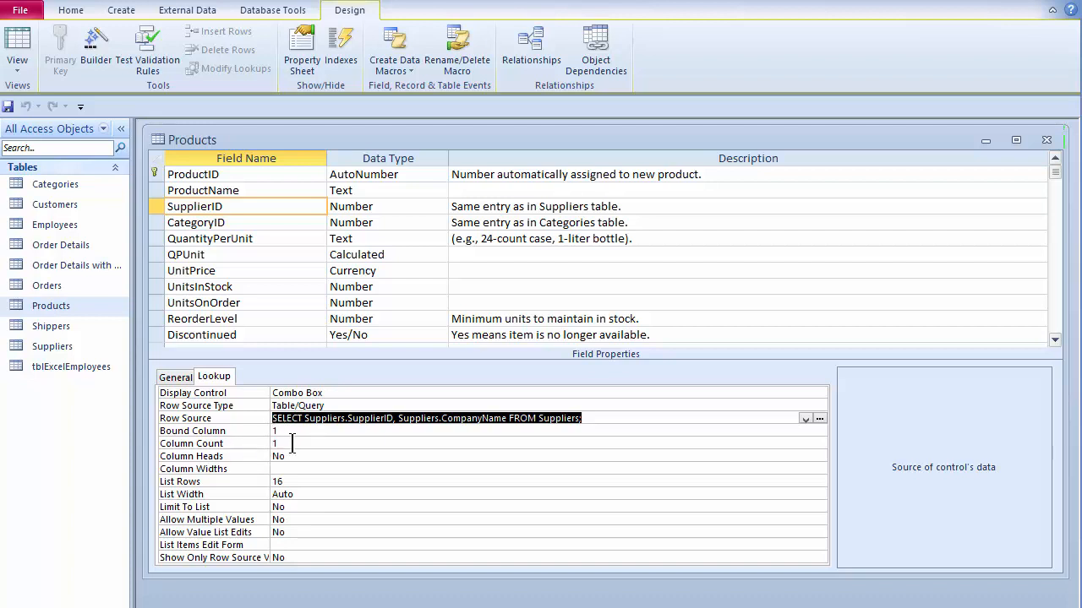
- Set the SupplierID lookup's Column Count to 2 and its Column Widths to 0";1.5"
{"action": "left_click", "coordinate": [256, 443]}
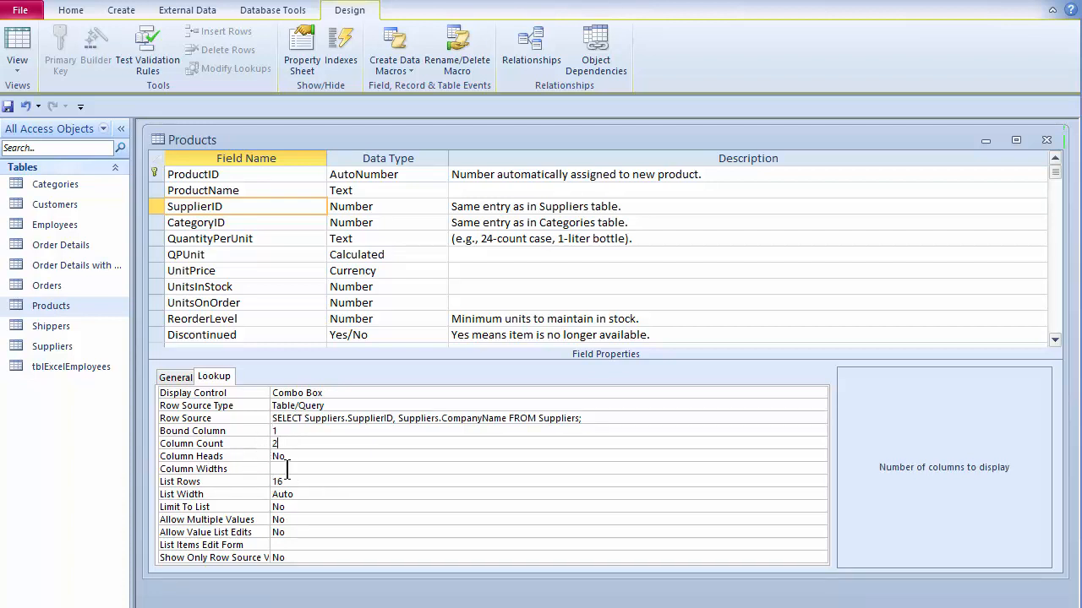
{"action": "left_click", "coordinate": [355, 468]}
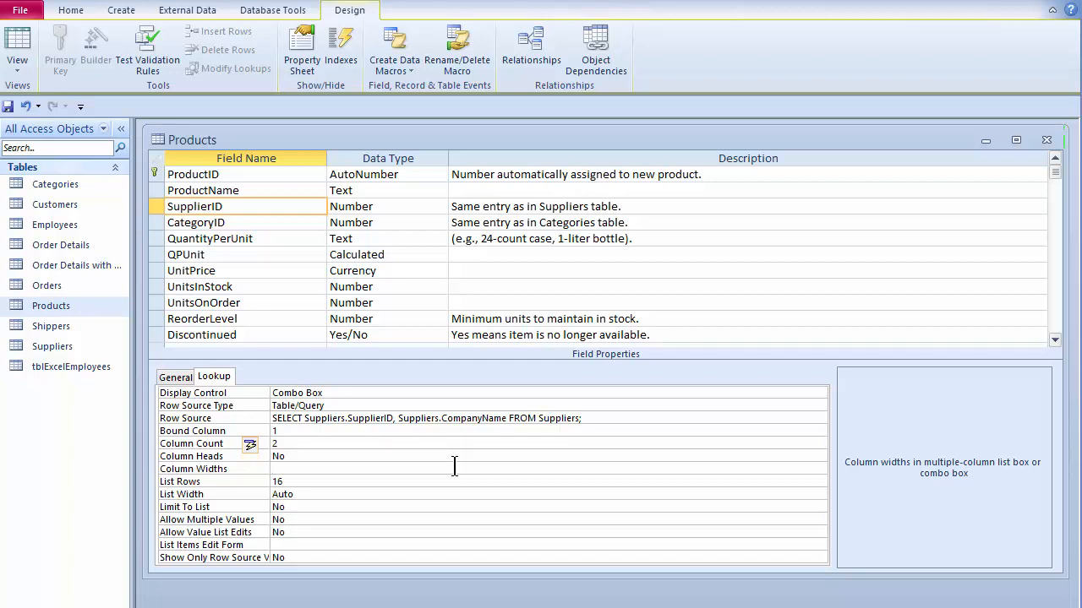
{"action": "type", "text": "0;1.5"}
- Recheck the column order of SupplierID's Row Source query against the lookup column settings
{"action": "left_click", "coordinate": [588, 419]}
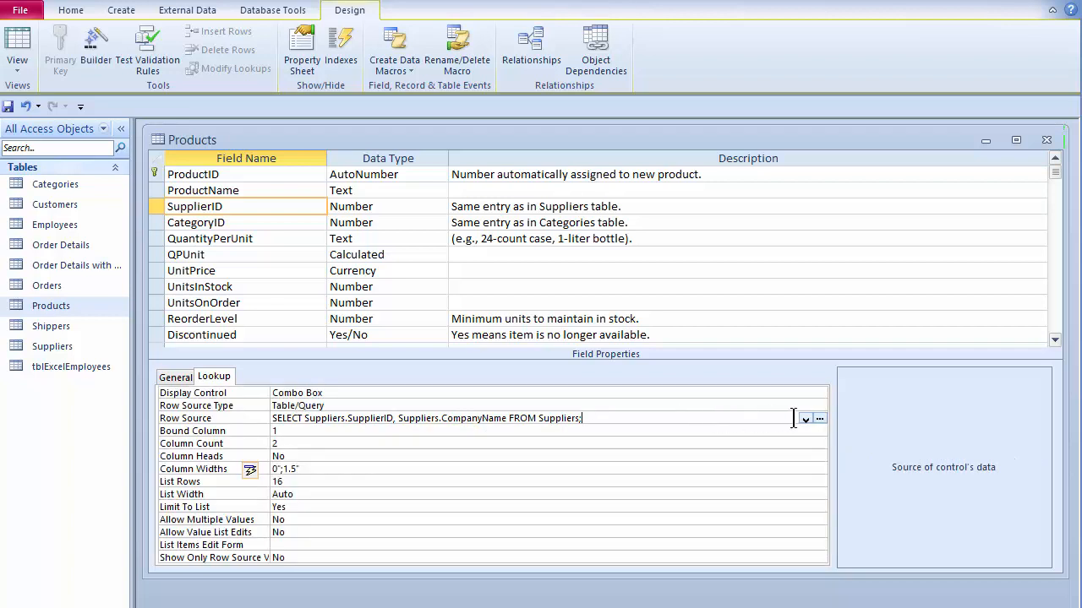
{"action": "left_click", "coordinate": [820, 419]}
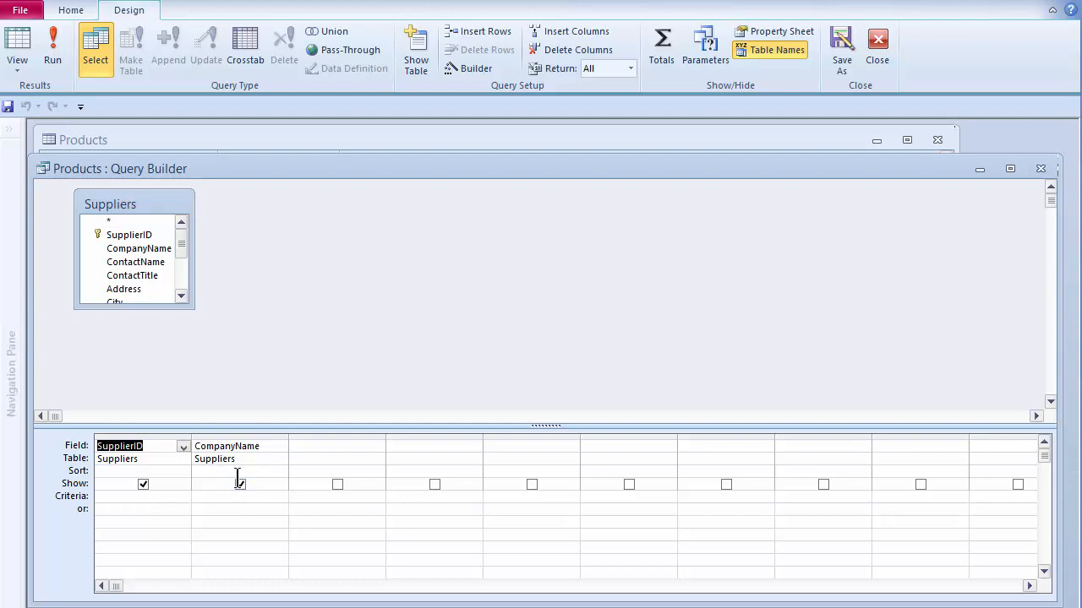
{"action": "left_click", "coordinate": [1041, 168]}
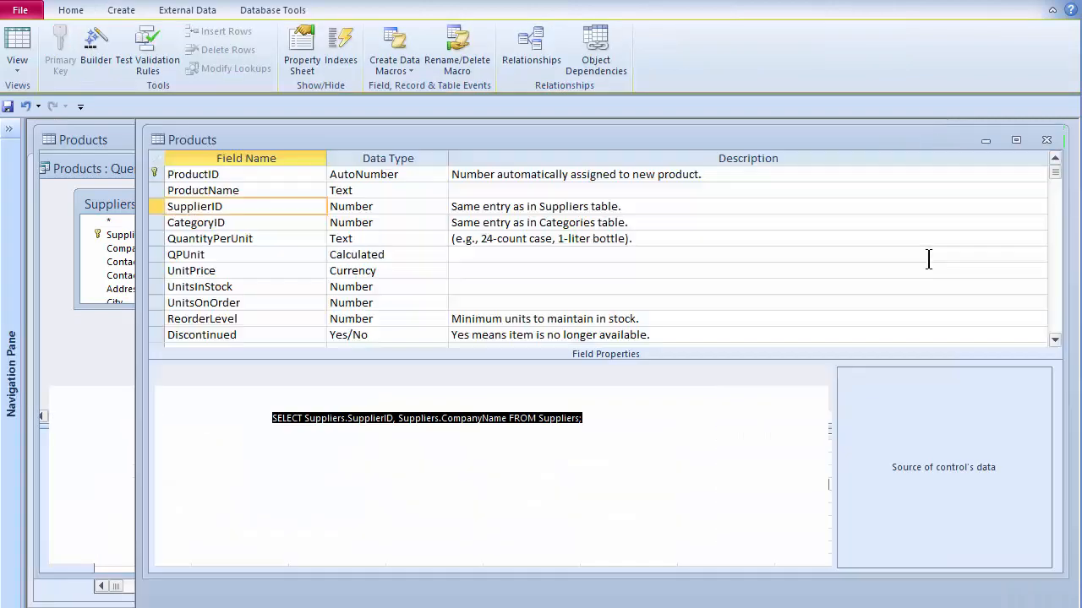
{"action": "left_click", "coordinate": [374, 479]}
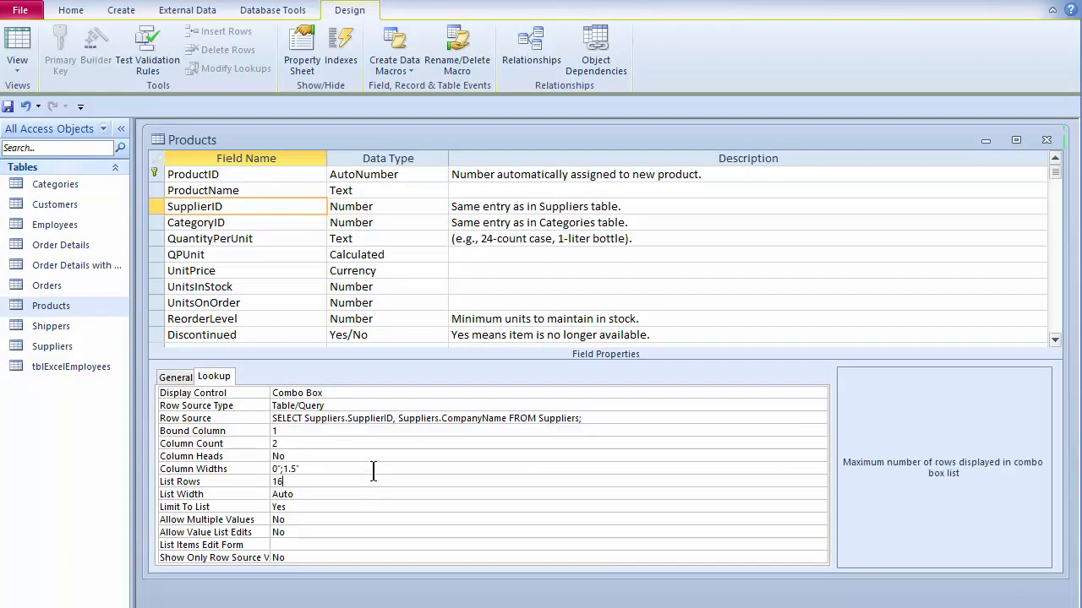
- Save the Products table, display it in Datasheet view and fit the Supplier column's width to its contents
{"action": "left_click", "coordinate": [22, 40]}
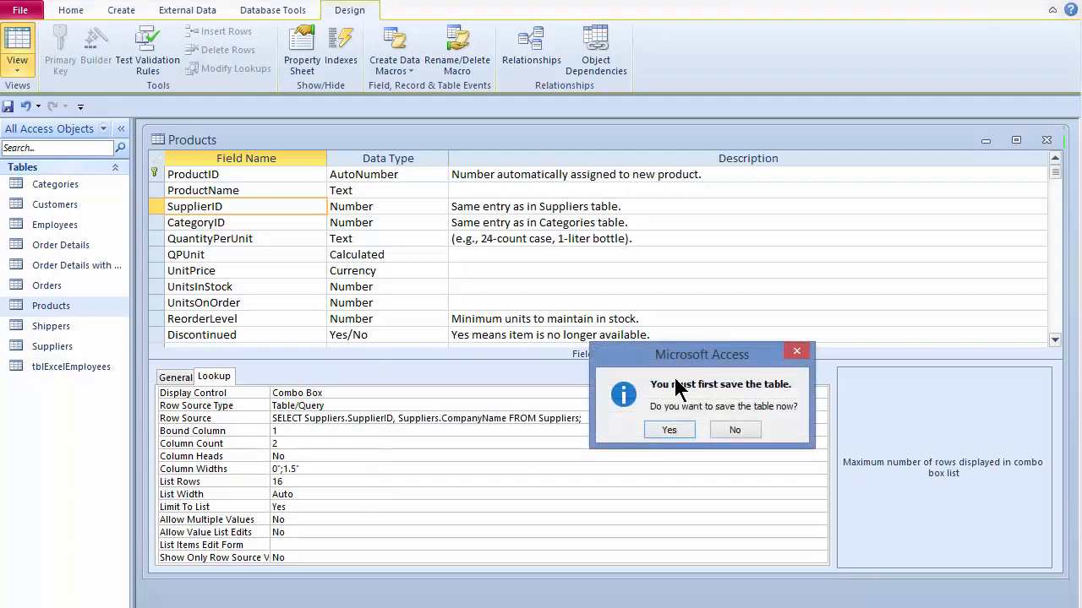
{"action": "left_click", "coordinate": [662, 432]}
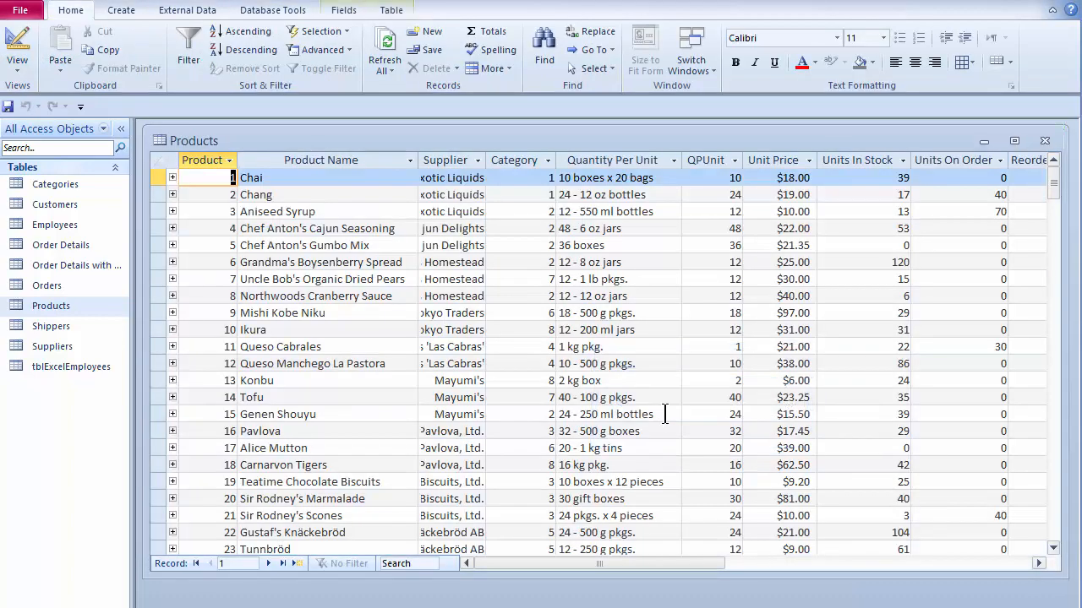
{"action": "double_click", "coordinate": [486, 158]}
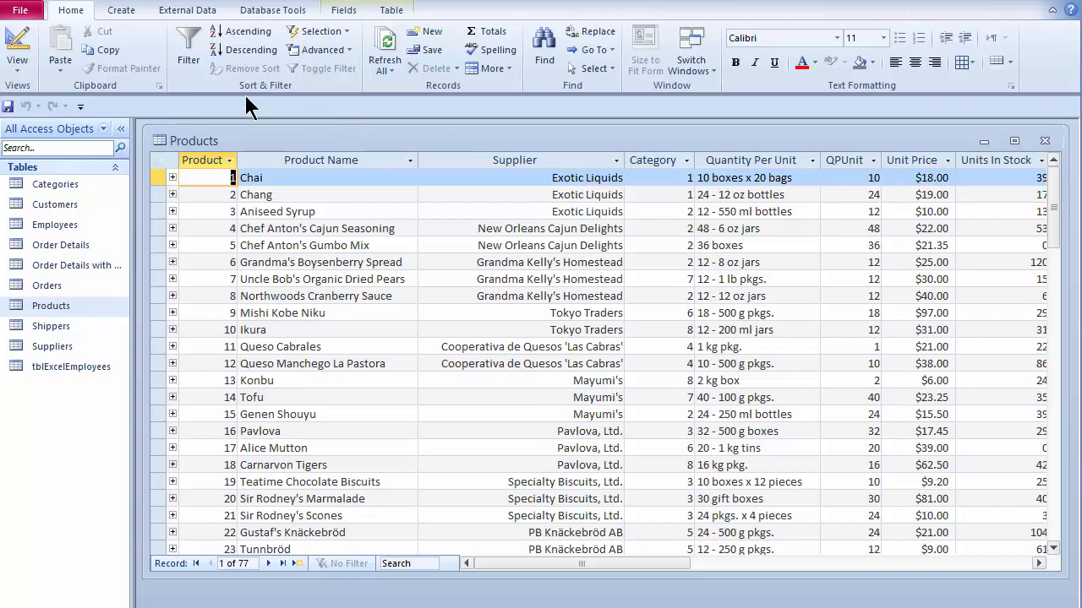
- Return the Products table to Design view and set the CategoryID field's lookup Display Control to Combo Box
{"action": "left_click", "coordinate": [17, 47]}
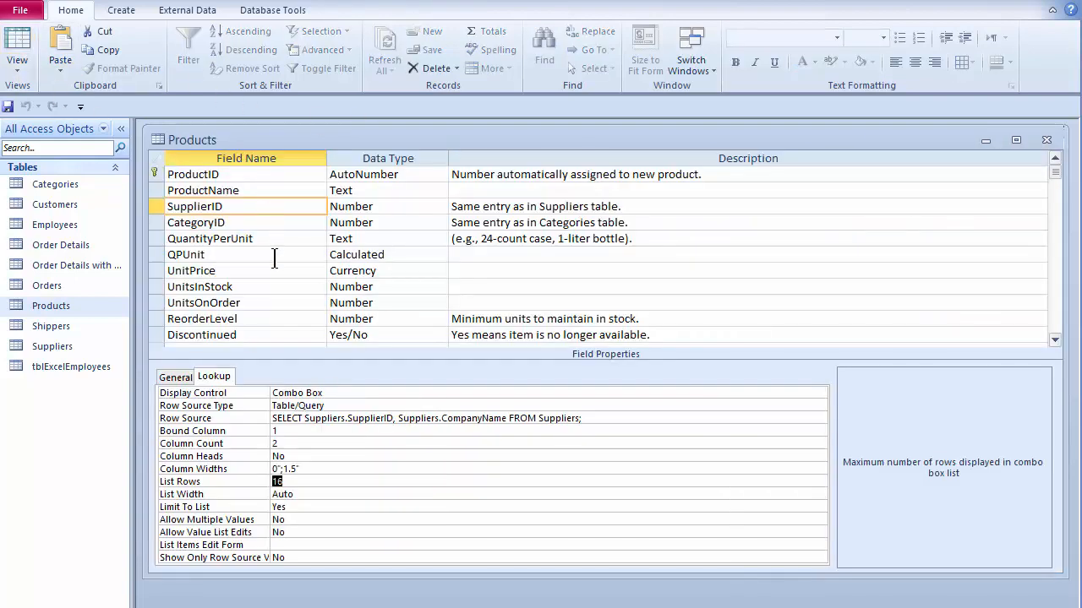
{"action": "left_click", "coordinate": [235, 222]}
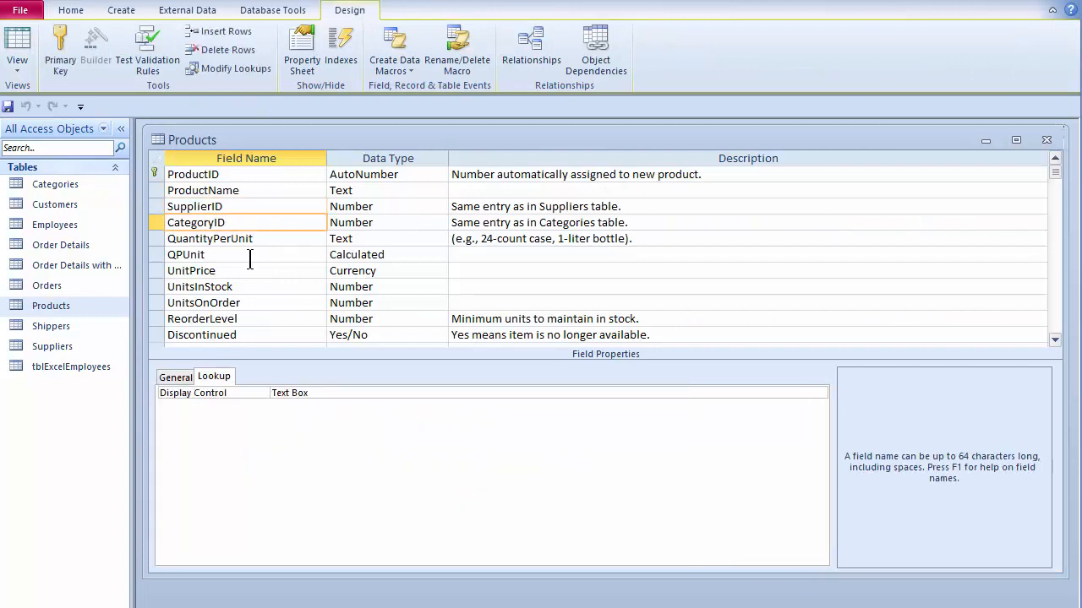
{"action": "left_click", "coordinate": [819, 393]}
{"action": "left_click", "coordinate": [820, 393]}
{"action": "left_click", "coordinate": [816, 404]}
{"action": "left_click", "coordinate": [818, 394]}
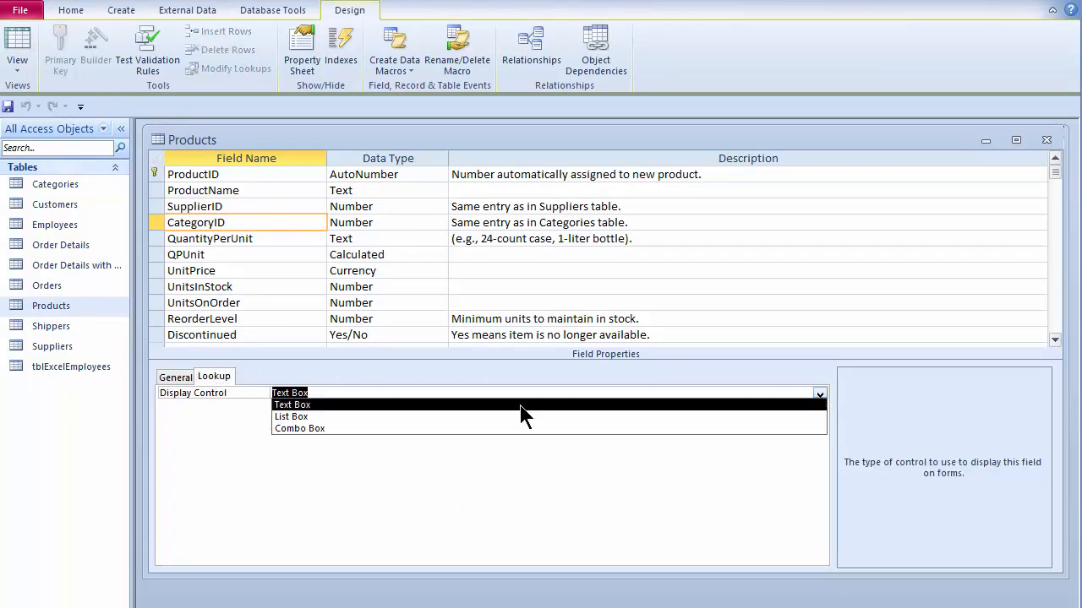
{"action": "left_click", "coordinate": [302, 428]}
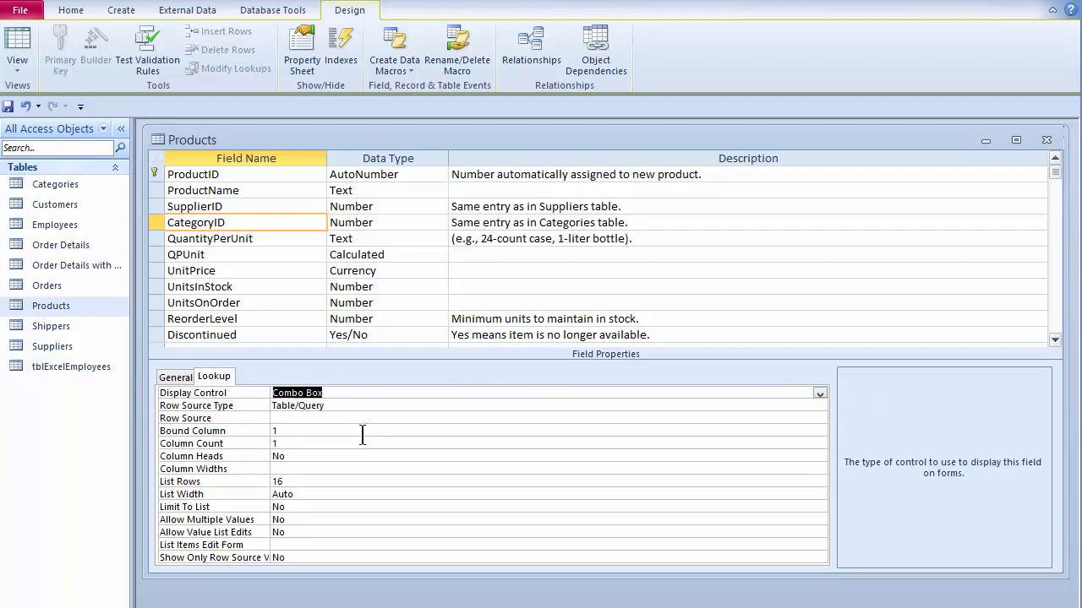
- Open the Query Builder for CategoryID's Row Source and add the Categories table to the query
{"action": "left_click", "coordinate": [305, 420]}
{"action": "left_click", "coordinate": [818, 417]}
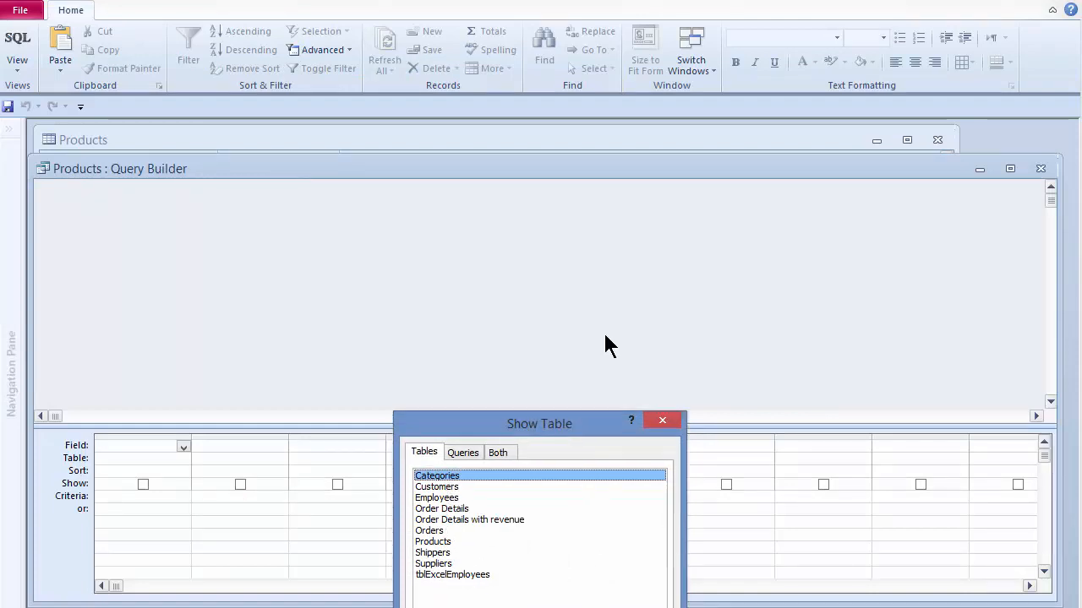
{"action": "left_click", "coordinate": [607, 540]}
{"action": "left_click", "coordinate": [684, 537]}
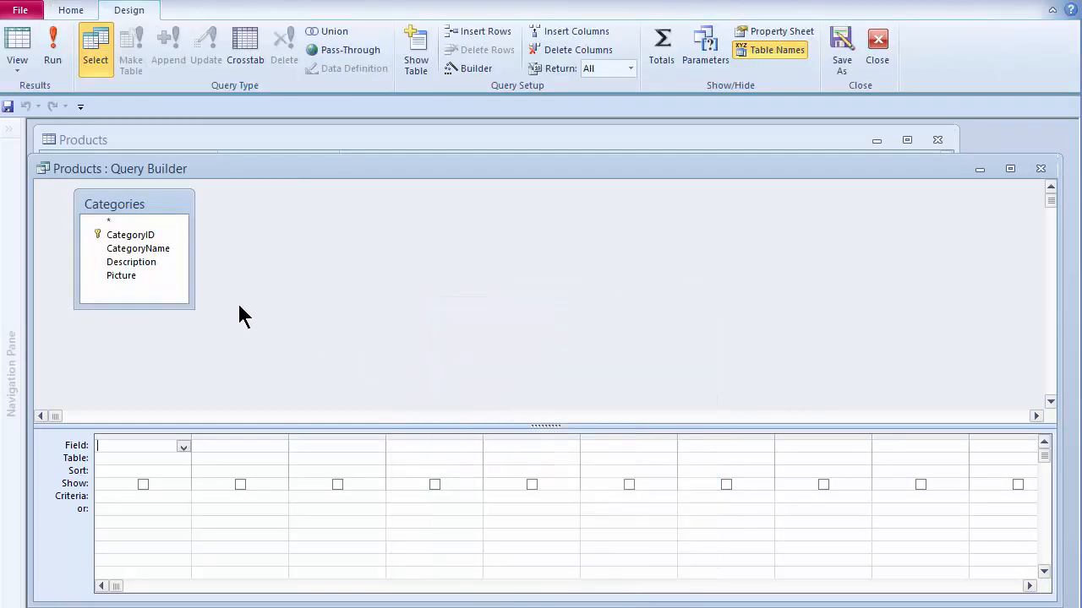
- Add CategoryID, CategoryName and Description to the query, then close the Query Builder and save the statement as the Row Source
{"action": "double_click", "coordinate": [142, 242]}
{"action": "left_click", "coordinate": [143, 250]}
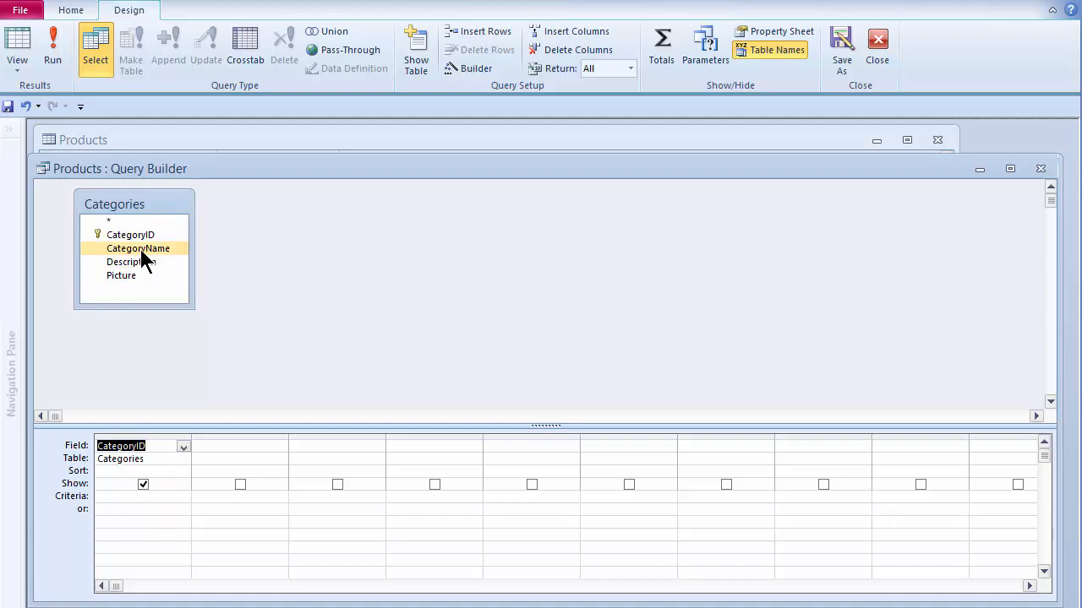
{"action": "double_click", "coordinate": [142, 251]}
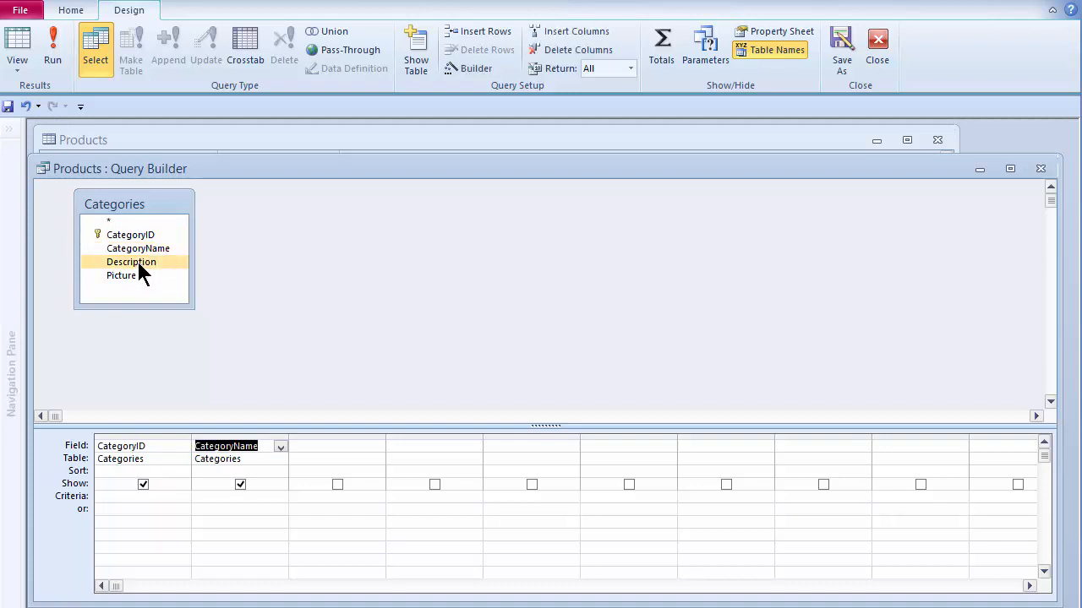
{"action": "double_click", "coordinate": [139, 264]}
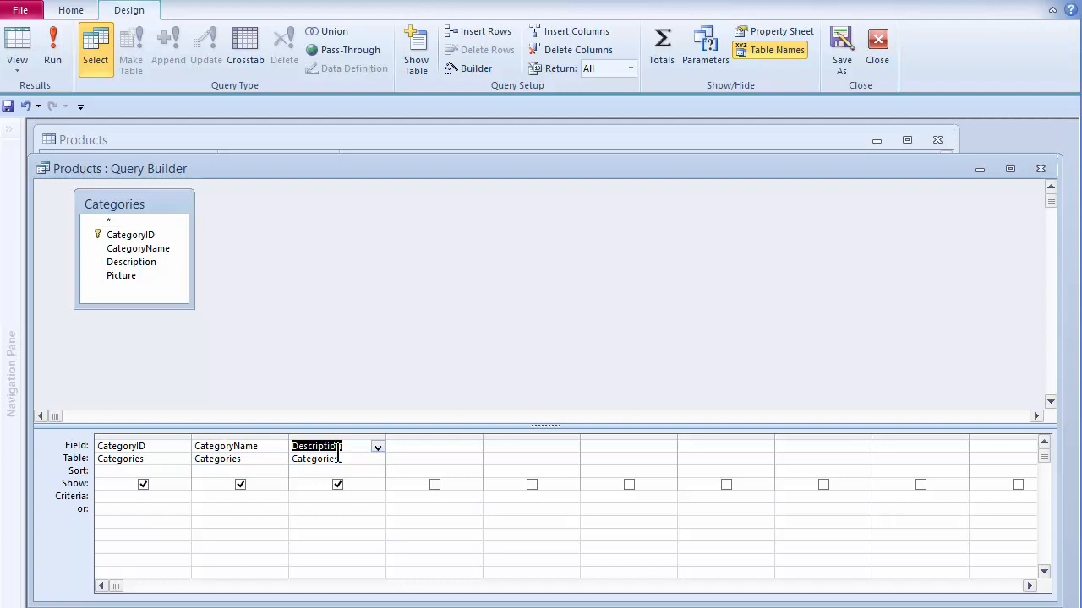
{"action": "left_click", "coordinate": [1039, 169]}
{"action": "left_click", "coordinate": [635, 439]}
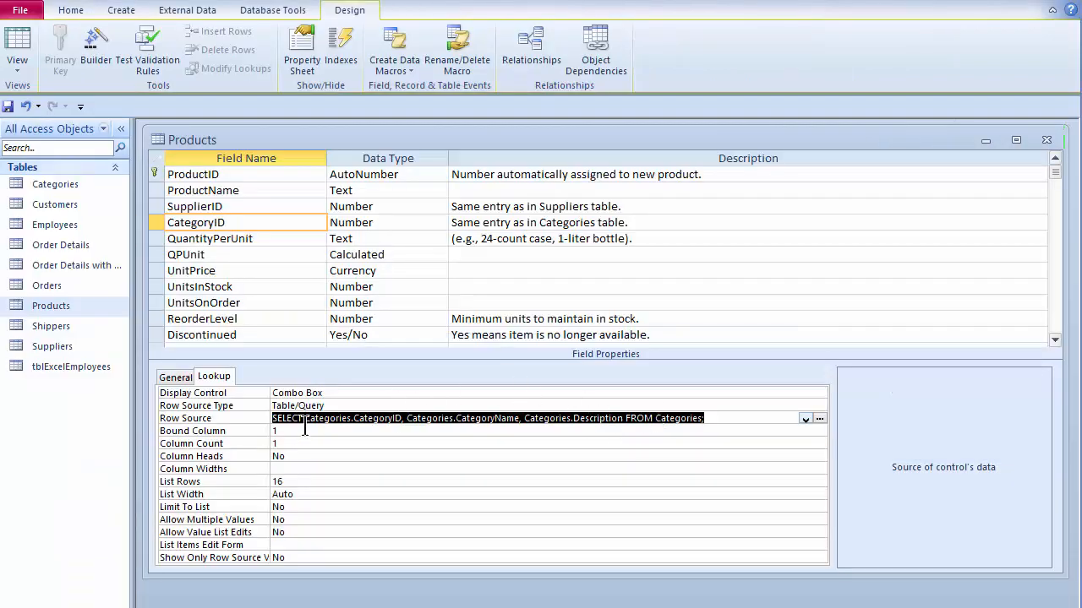
- Set the CategoryID lookup's Column Count to 3, Column Widths to 0";1.5";1.5" and Limit To List to Yes
{"action": "left_click", "coordinate": [232, 444]}
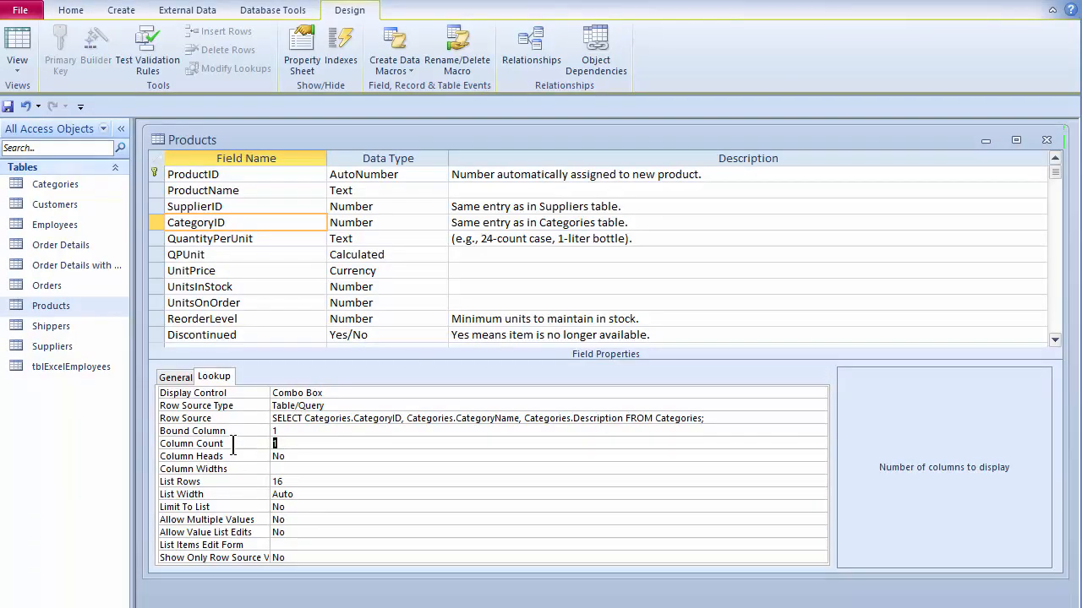
{"action": "left_click", "coordinate": [272, 469]}
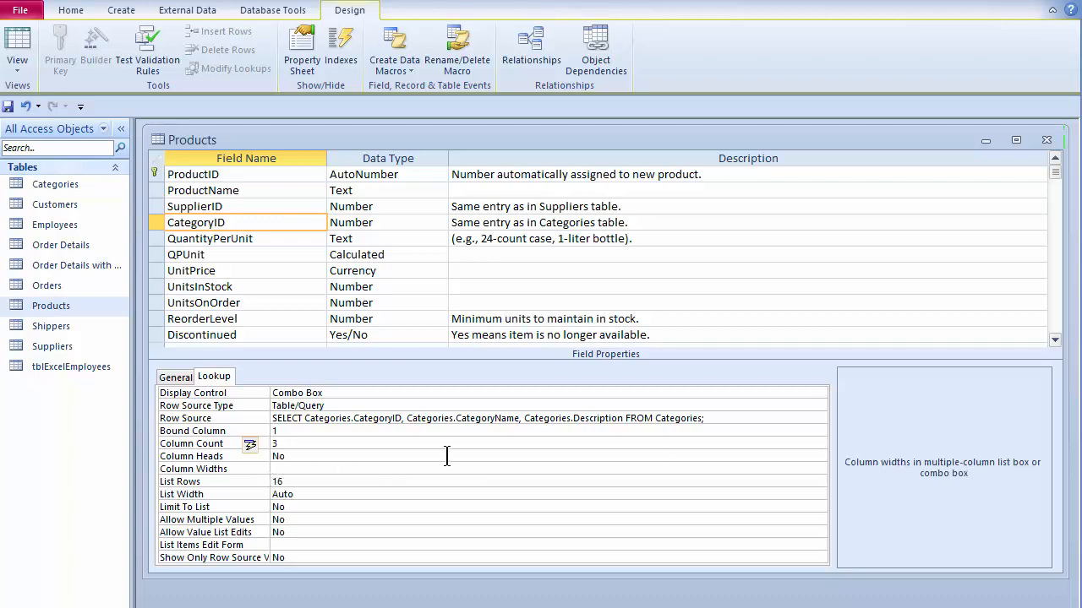
{"action": "type", "text": "0;1."}
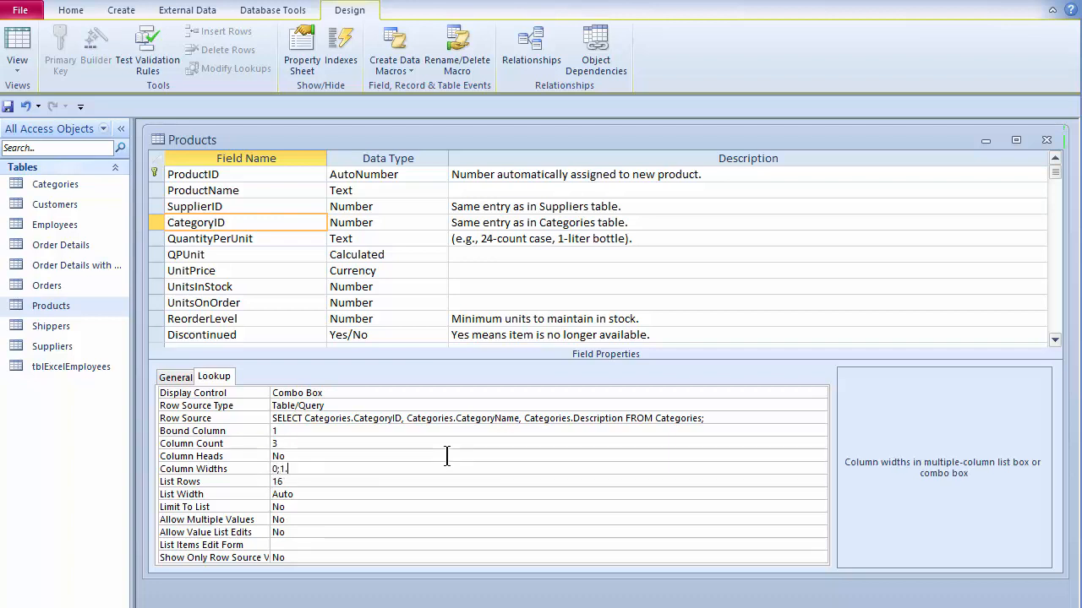
{"action": "type", "text": "5;1.5"}
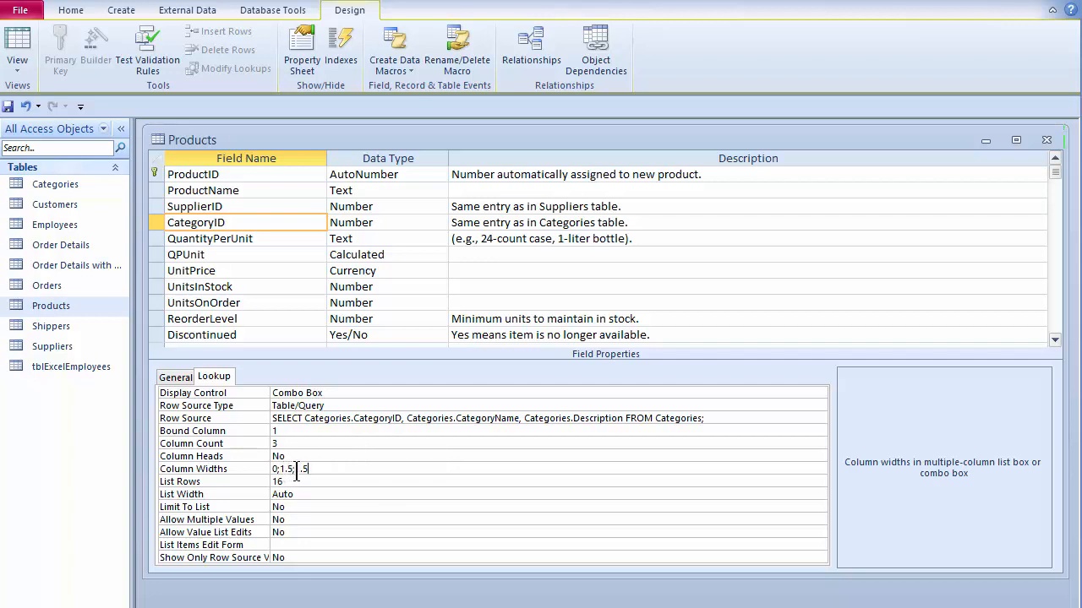
{"action": "double_click", "coordinate": [327, 507]}
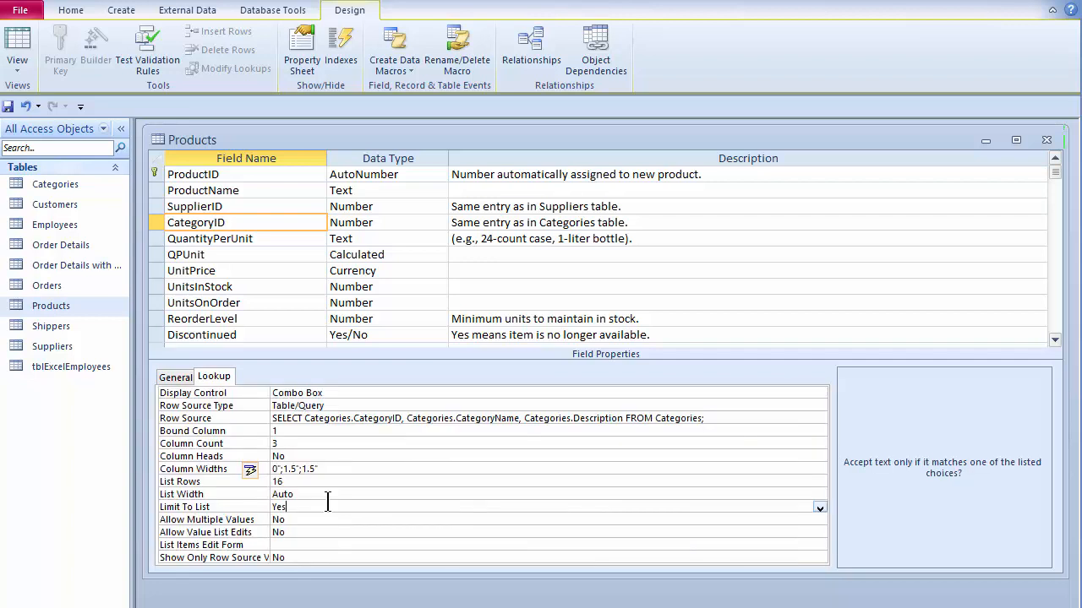
- Save the Products table, display it in Datasheet view and examine the Category choices offered in the Chang record
{"action": "left_click", "coordinate": [18, 41]}
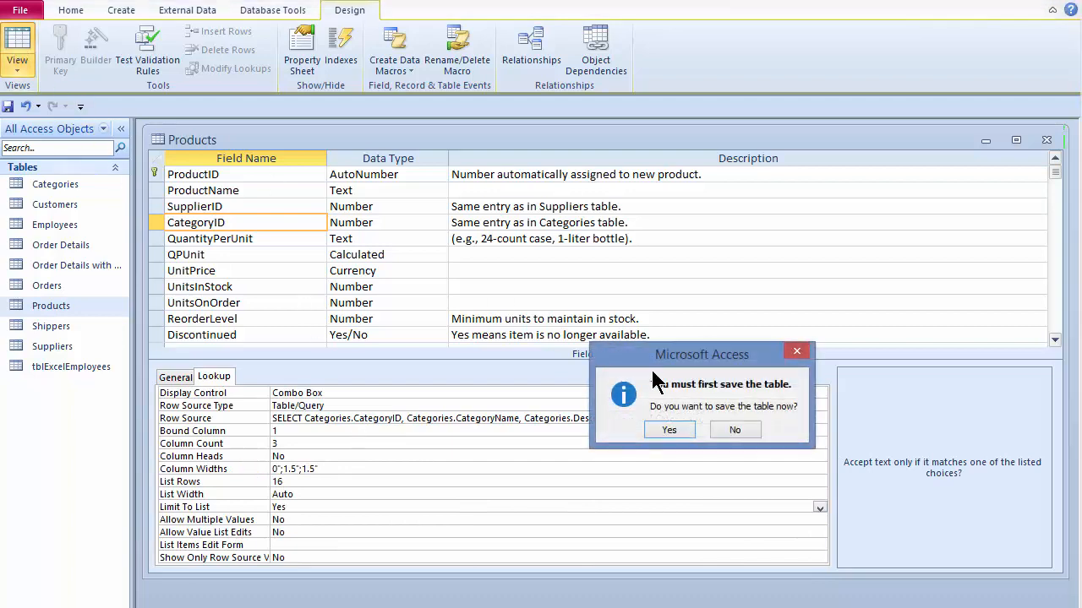
{"action": "left_click", "coordinate": [667, 430]}
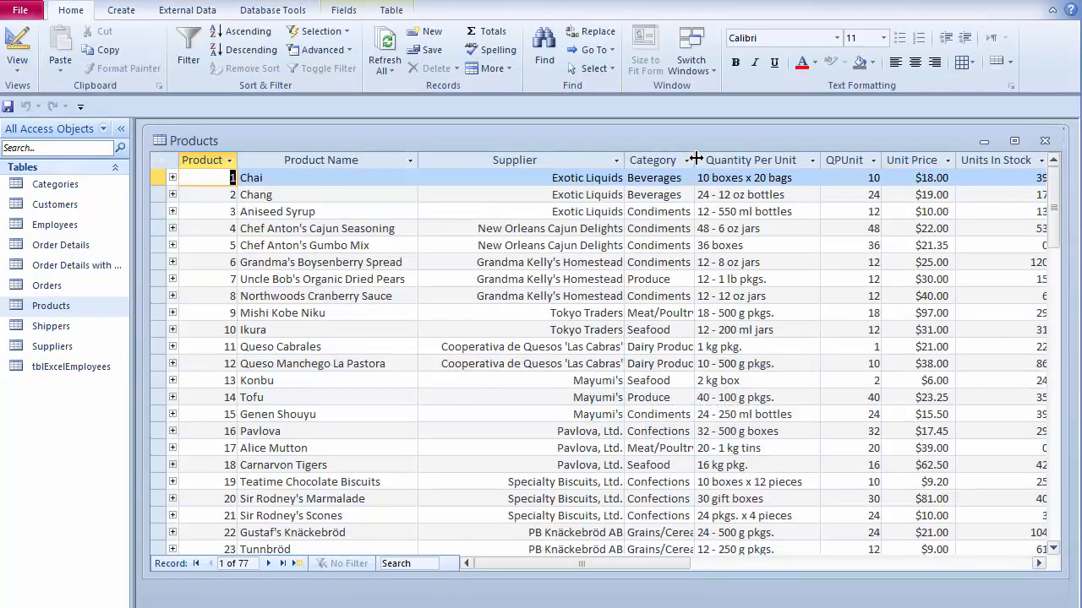
{"action": "left_click", "coordinate": [684, 195]}
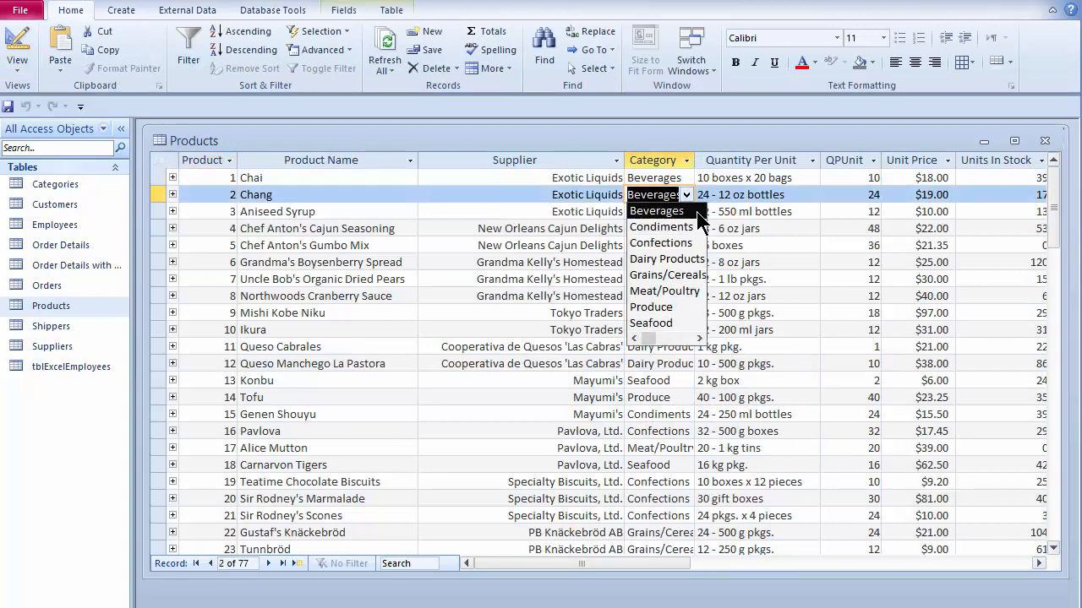
{"action": "mouse_move", "coordinate": [660, 336]}
{"action": "left_mouse_down"}
{"action": "mouse_move", "coordinate": [688, 337]}
{"action": "mouse_move", "coordinate": [647, 340]}
{"action": "mouse_move", "coordinate": [705, 340]}
{"action": "mouse_move", "coordinate": [633, 340]}
{"action": "mouse_move", "coordinate": [701, 325]}
{"action": "mouse_move", "coordinate": [680, 346]}
{"action": "mouse_move", "coordinate": [640, 339]}
{"action": "left_mouse_up"}
{"action": "left_click", "coordinate": [679, 337]}
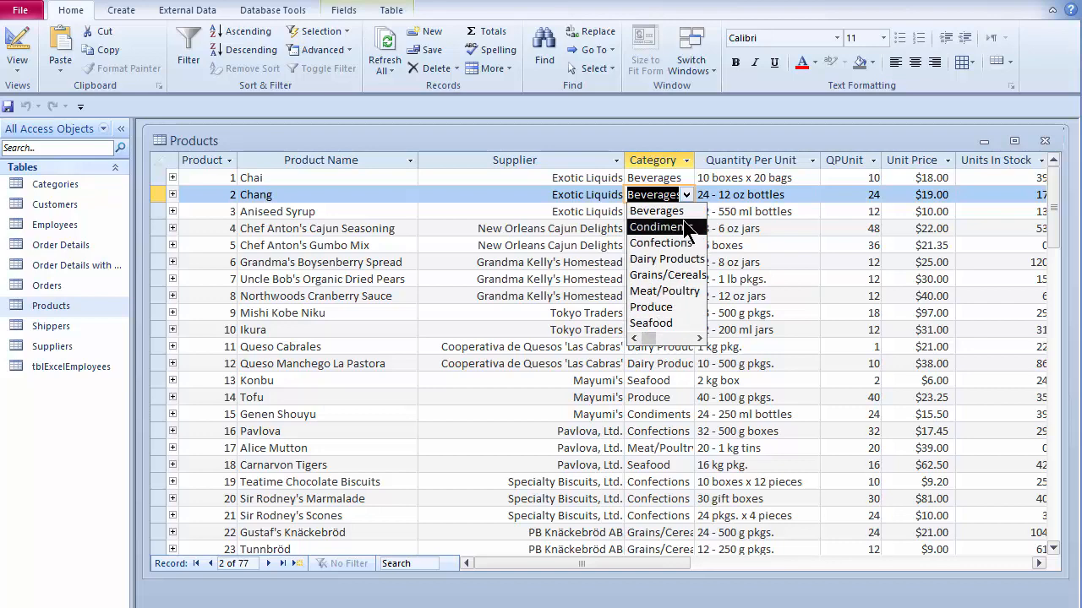
{"action": "left_click", "coordinate": [686, 196]}
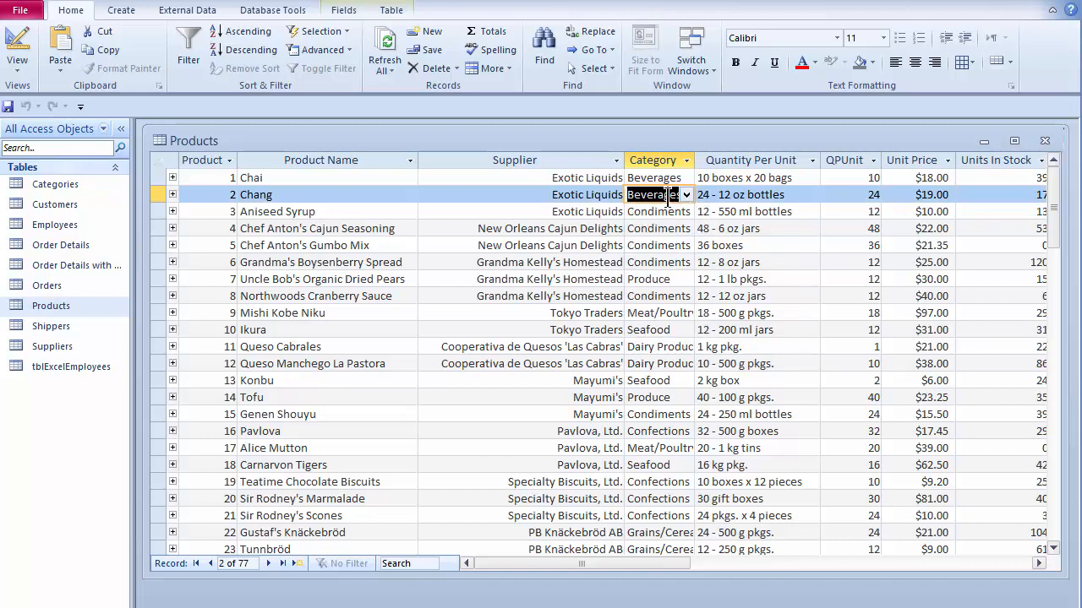